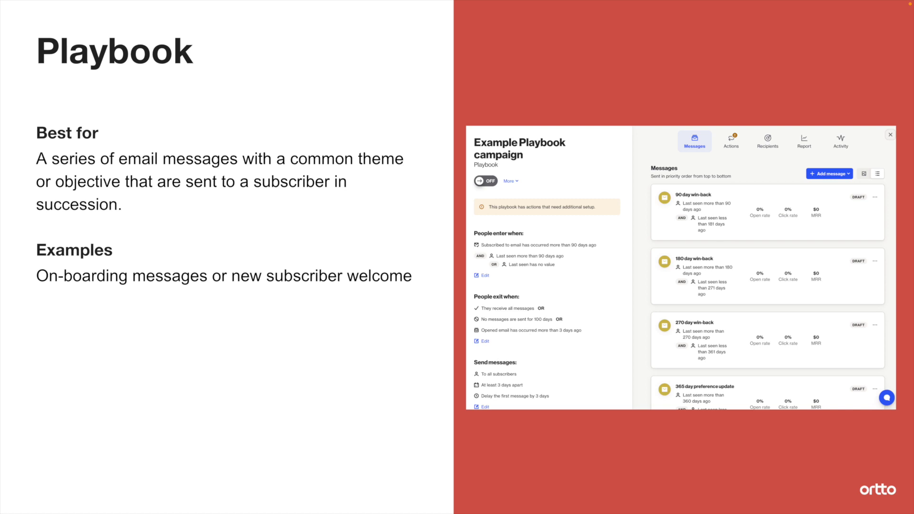
key("Right")
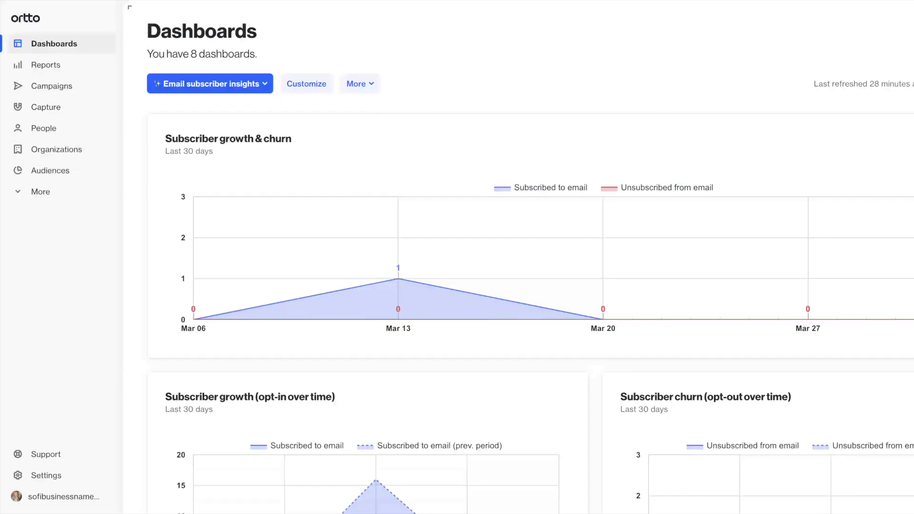
Step: Start a new Journey campaign from scratch
left_click(80, 89)
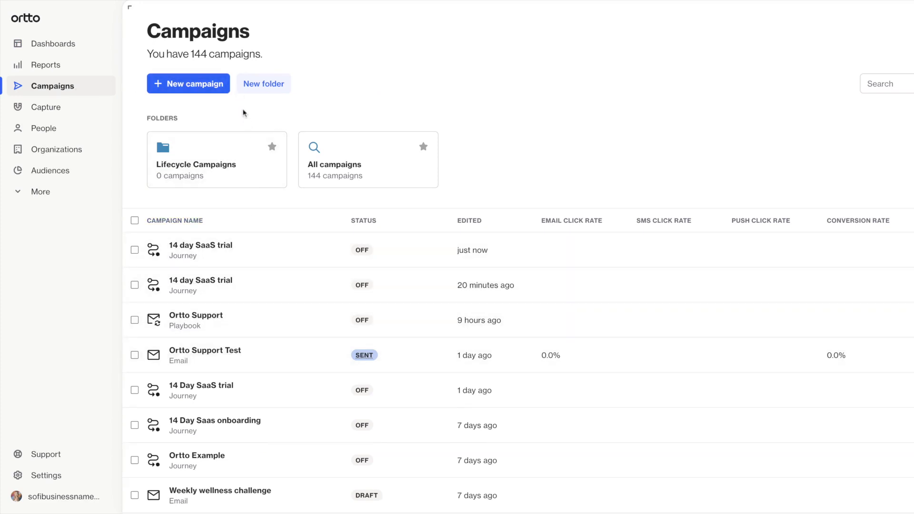
left_click(220, 86)
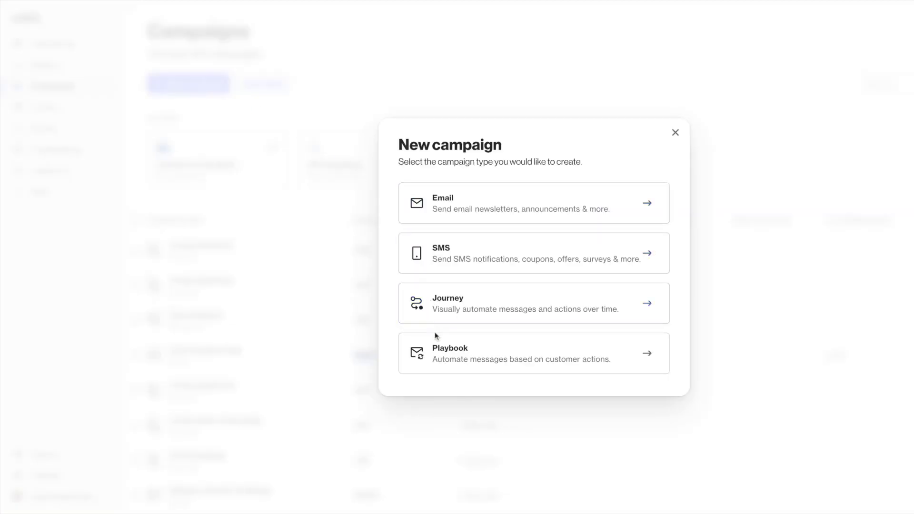
left_click(443, 308)
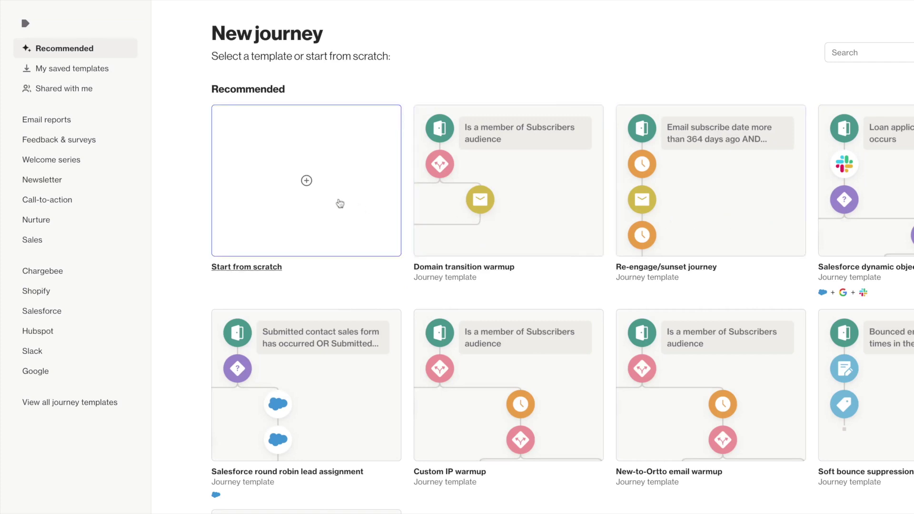
left_click(339, 202)
Step: Name the journey "14 day SaaS trial" and file it in the Lifecycle Campaigns folder
type("14 ")
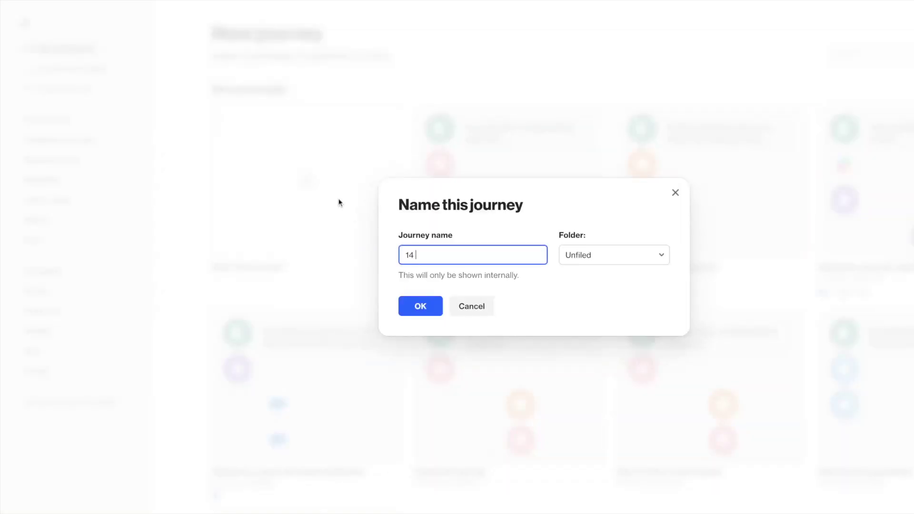
type("day SaaS trial")
left_click(587, 256)
left_click(598, 318)
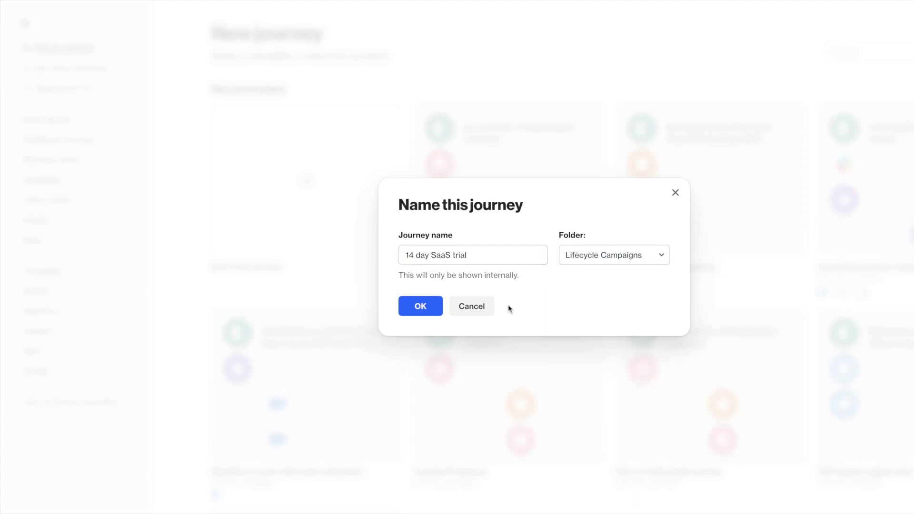
left_click(414, 307)
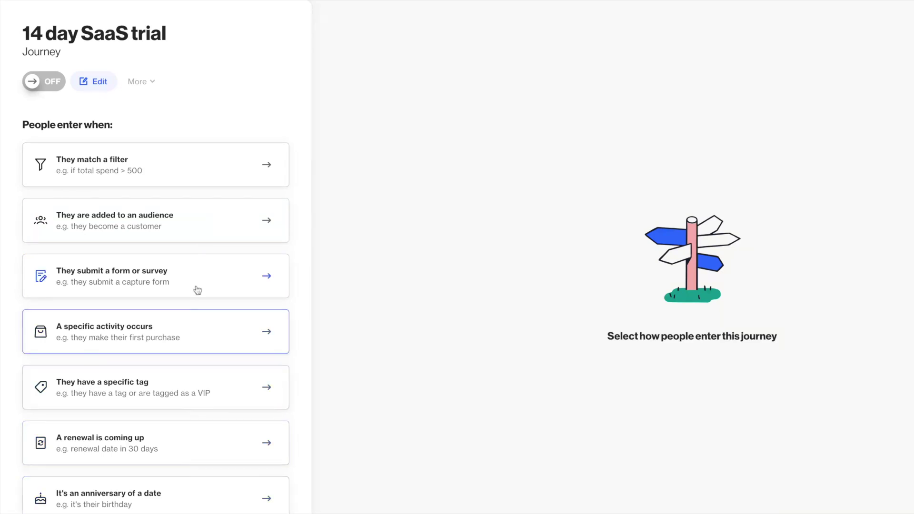
Step: Set the journey's entry criteria to a filter on the Sign up activity with the Occurs option, and save it
left_click(200, 179)
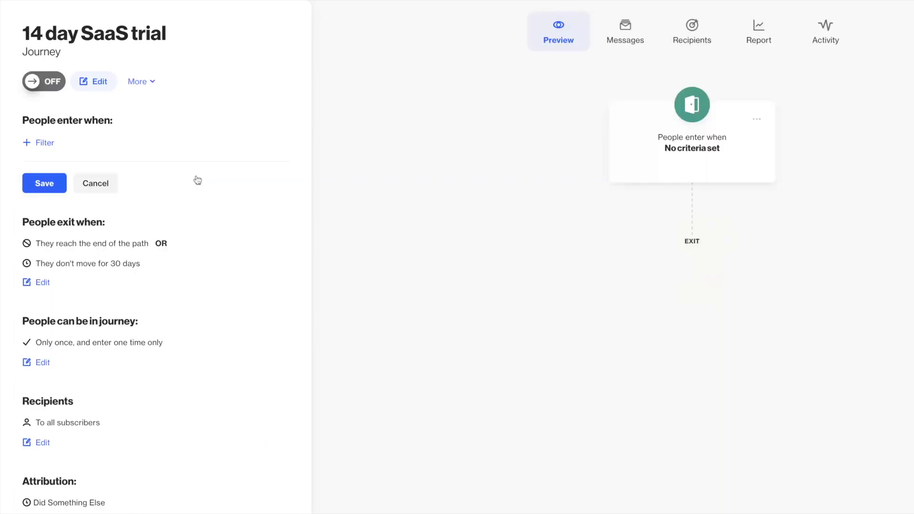
left_click(44, 143)
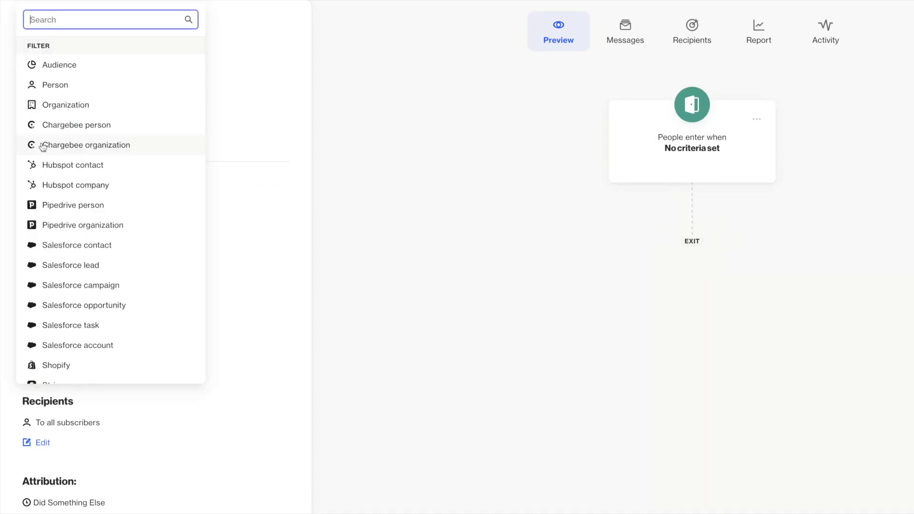
type("sign")
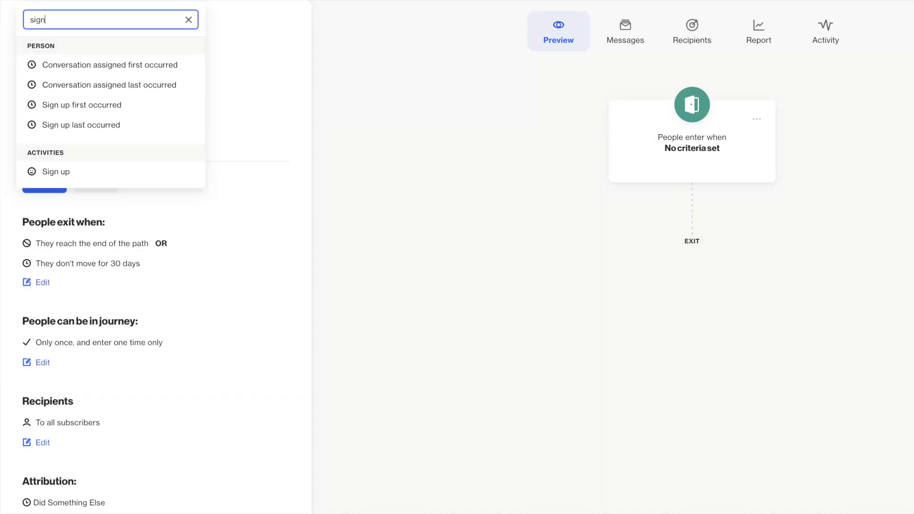
left_click(53, 171)
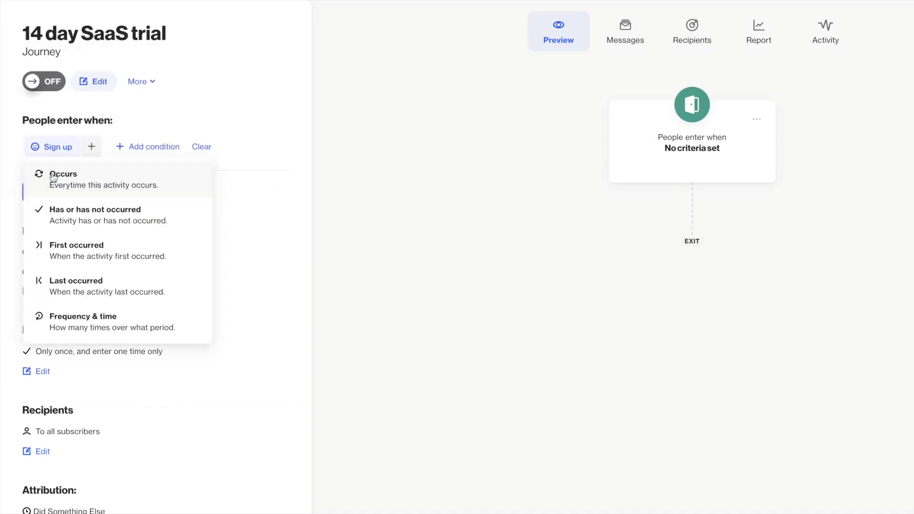
left_click(106, 184)
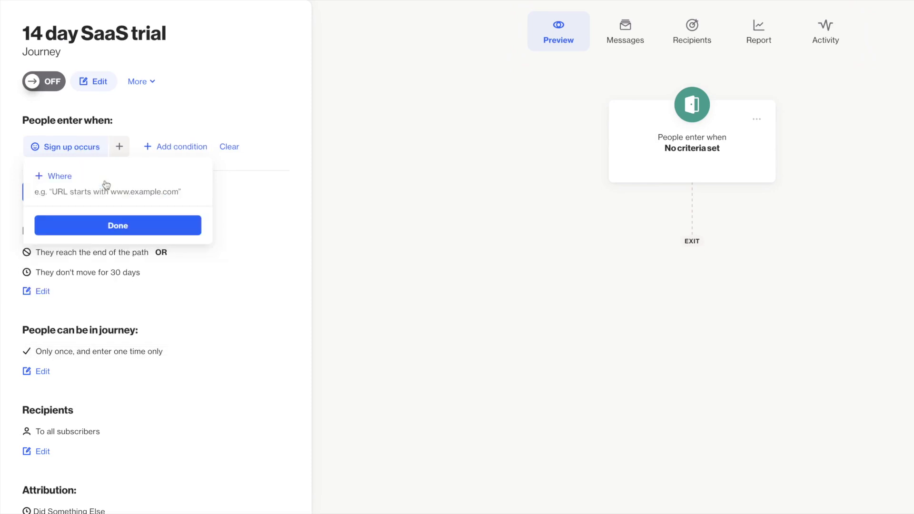
left_click(117, 229)
left_click(61, 222)
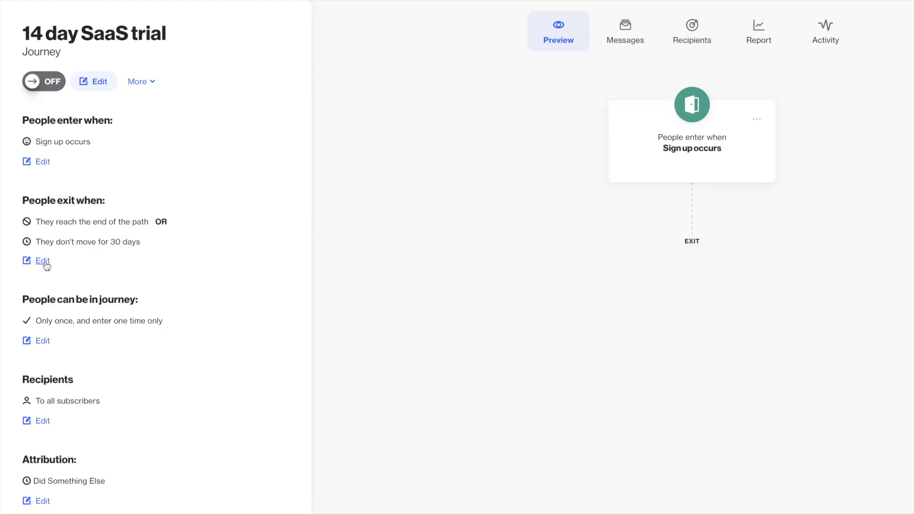
Step: Set the journey's exit rule so that people leave when they don't move for 15 days
left_click(43, 261)
double_click(136, 242)
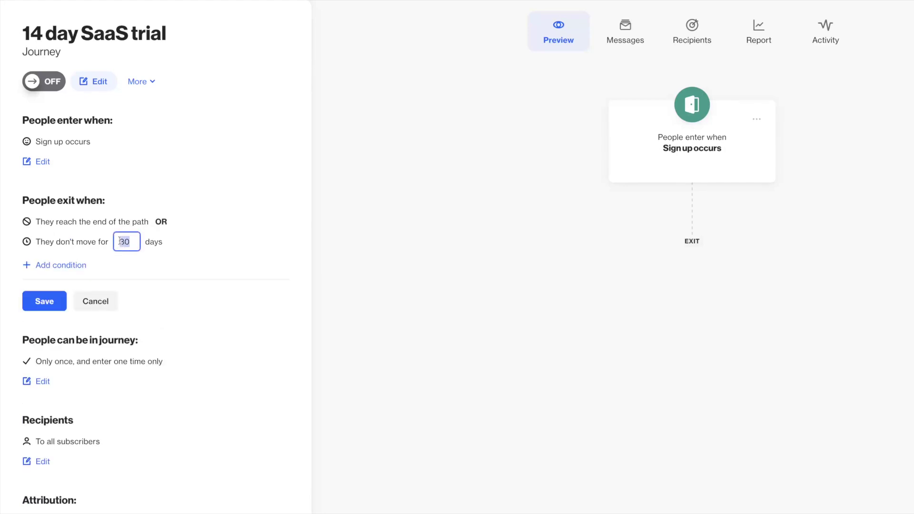
type("15")
Step: Add the Stripe activity Subscription change occurs as another exit condition and save the exit criteria
left_click(60, 265)
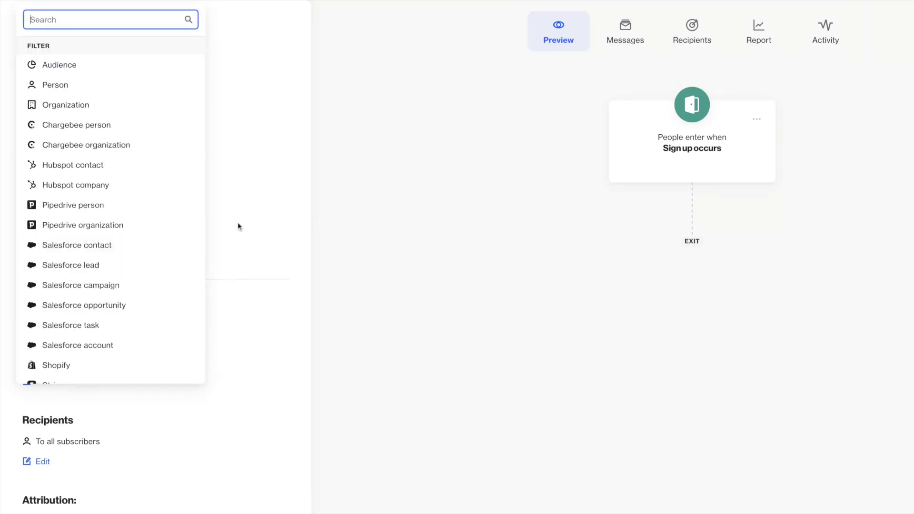
type("subscription")
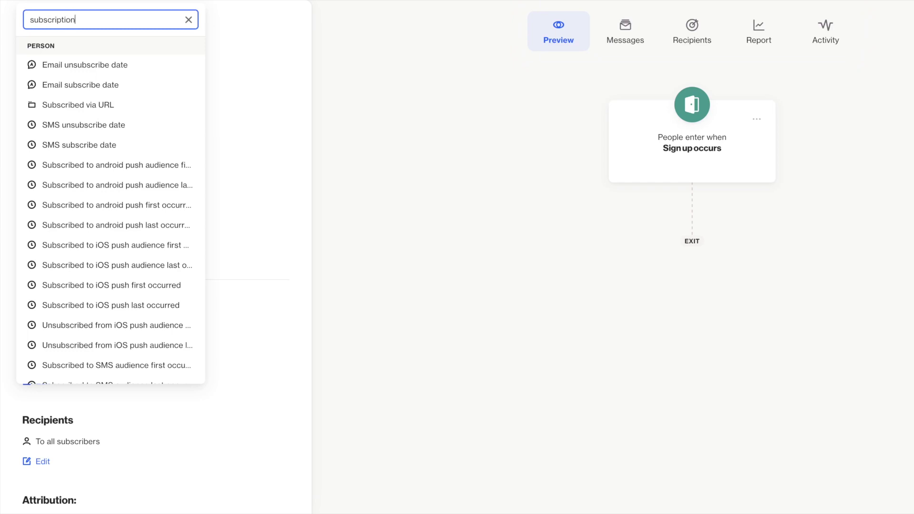
scroll(96, 344, "down", 3)
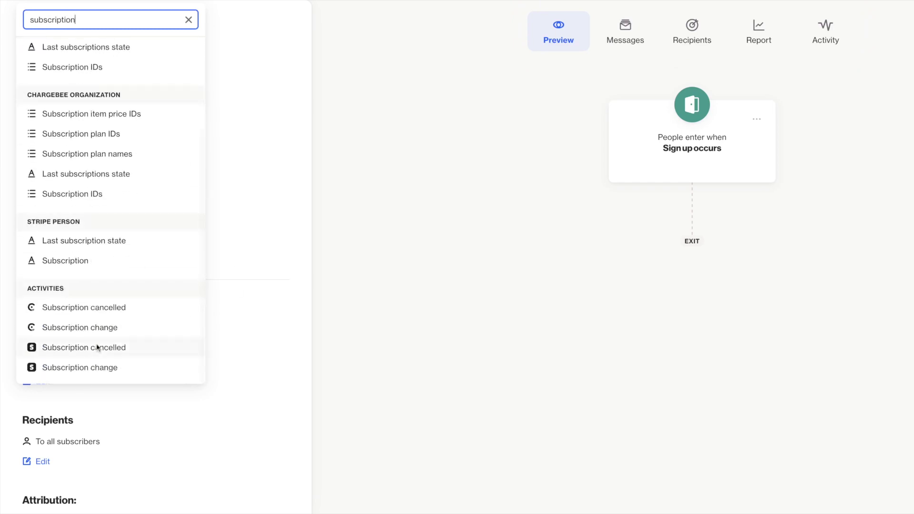
left_click(94, 368)
left_click(88, 306)
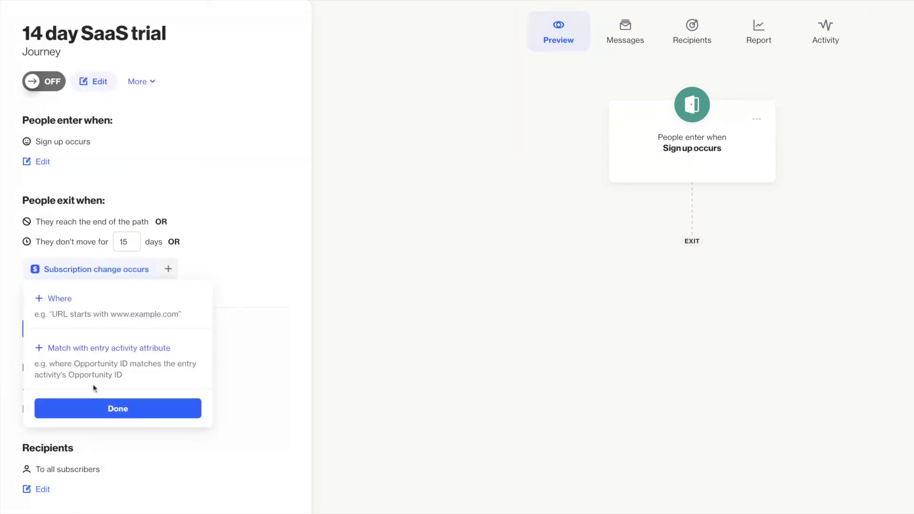
left_click(109, 411)
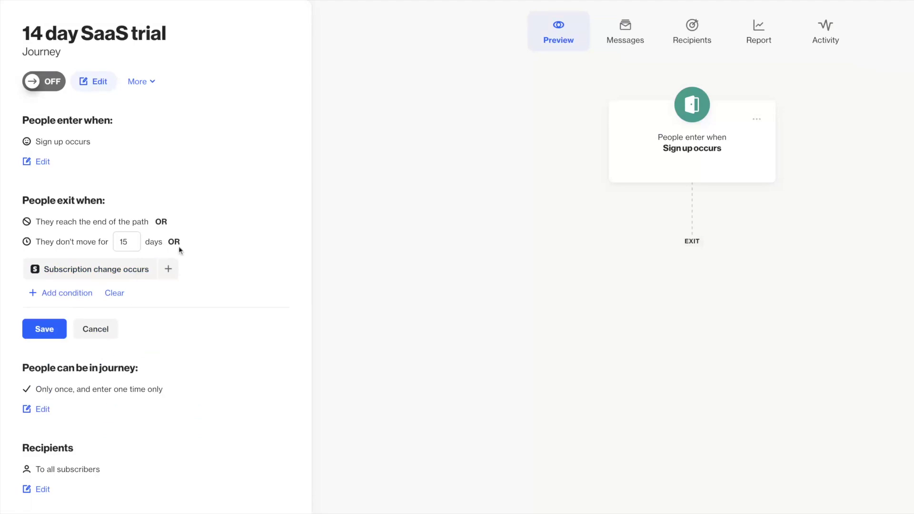
scroll(179, 246, "down", 1)
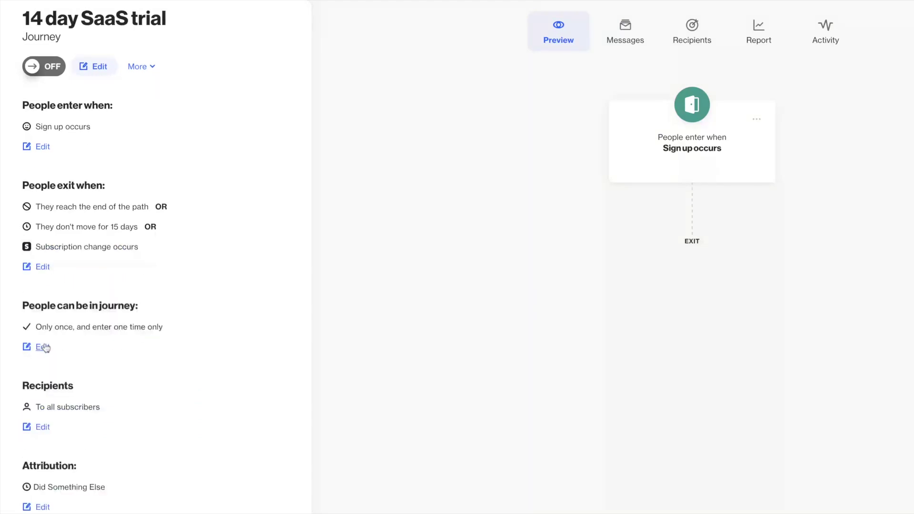
Step: Let people be in the journey "Only once, and enter multiple times" and save the setting
left_click(43, 348)
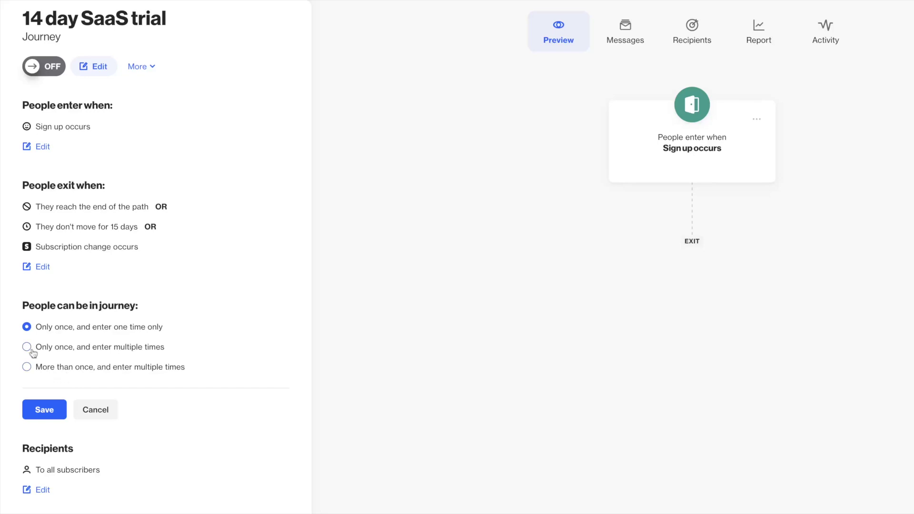
left_click(30, 349)
left_click(36, 408)
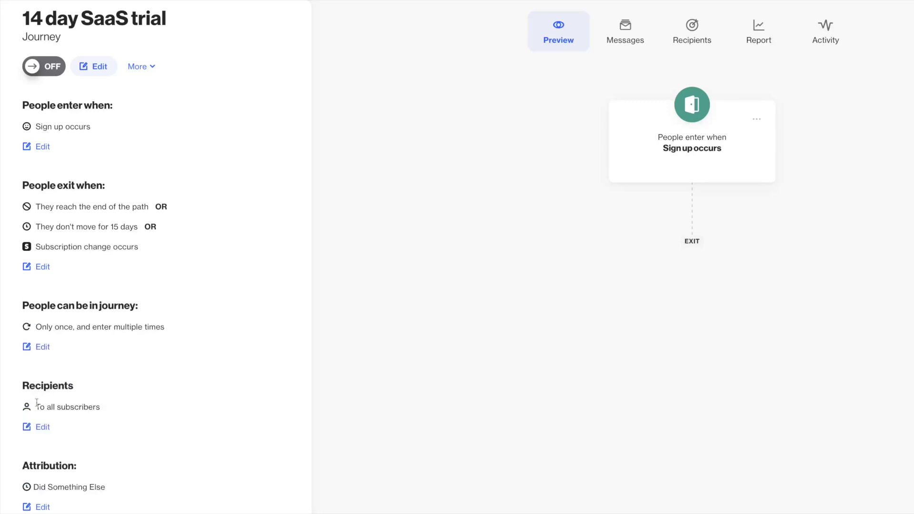
Step: Review the journey's recipient options
scroll(37, 403, "down", 1)
left_click(41, 402)
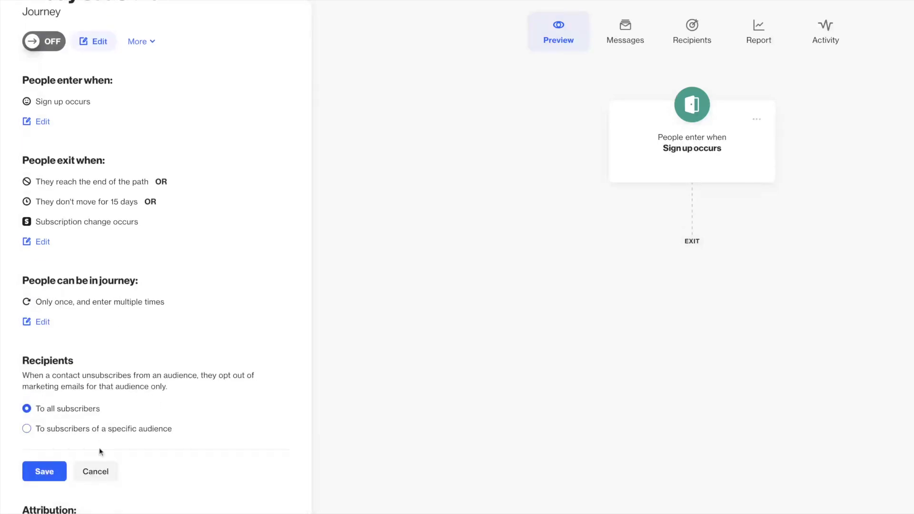
left_click(86, 473)
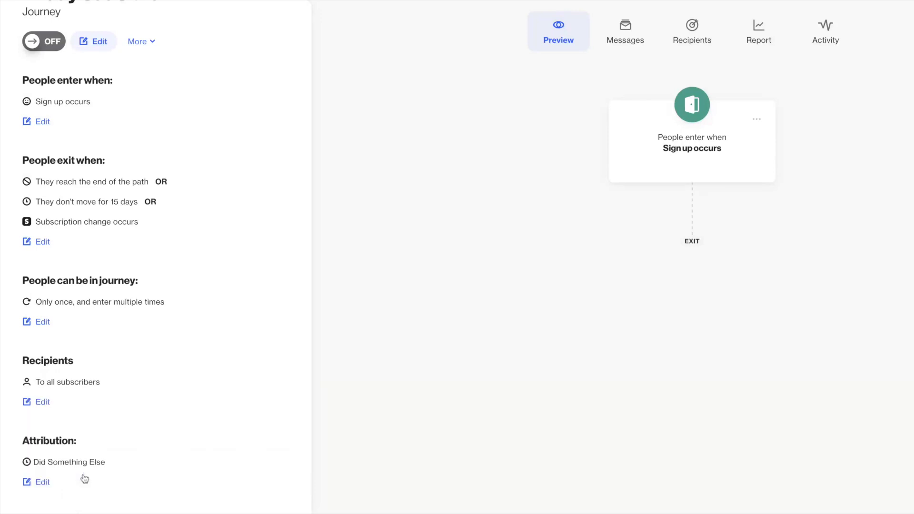
Step: Set the journey's attribution activity to the Stripe Subscription change and save it
left_click(43, 483)
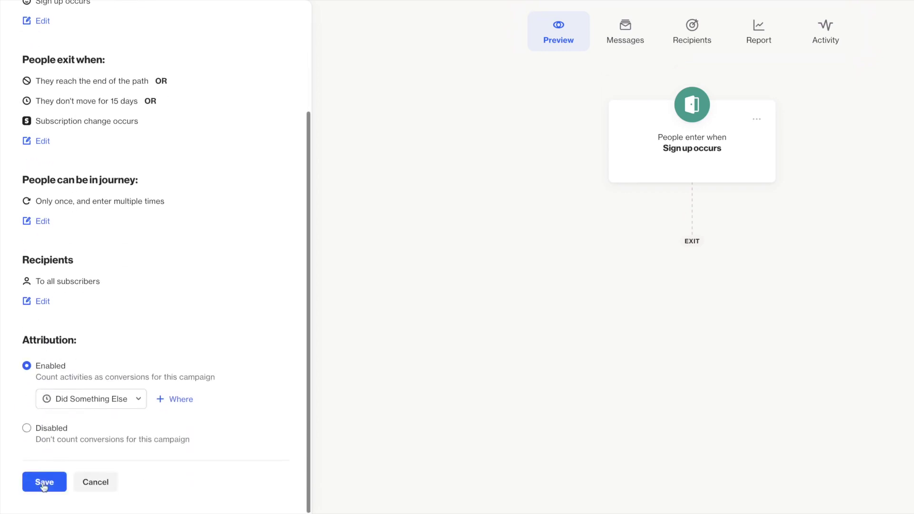
left_click(117, 400)
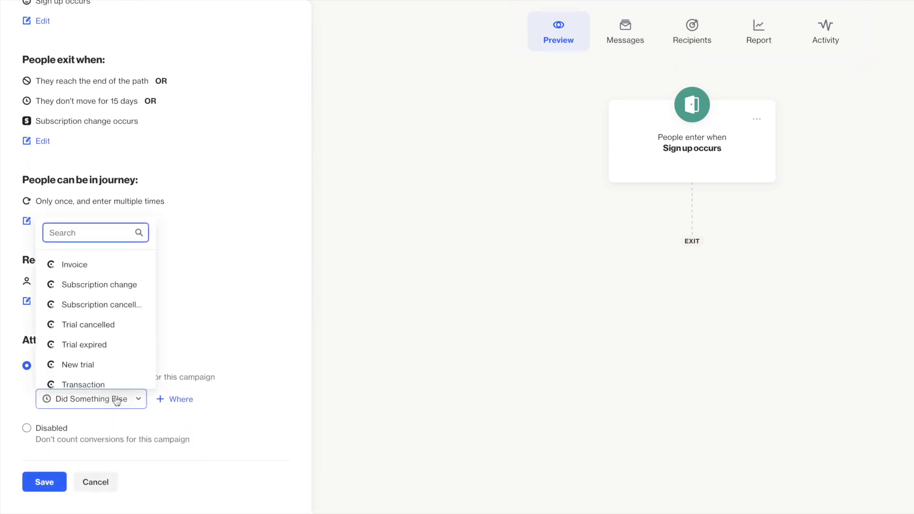
type("subs")
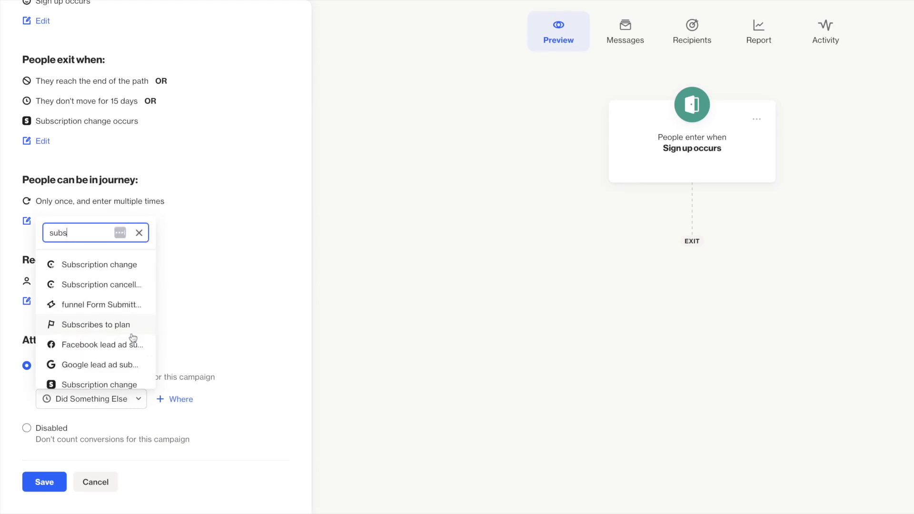
type("cription")
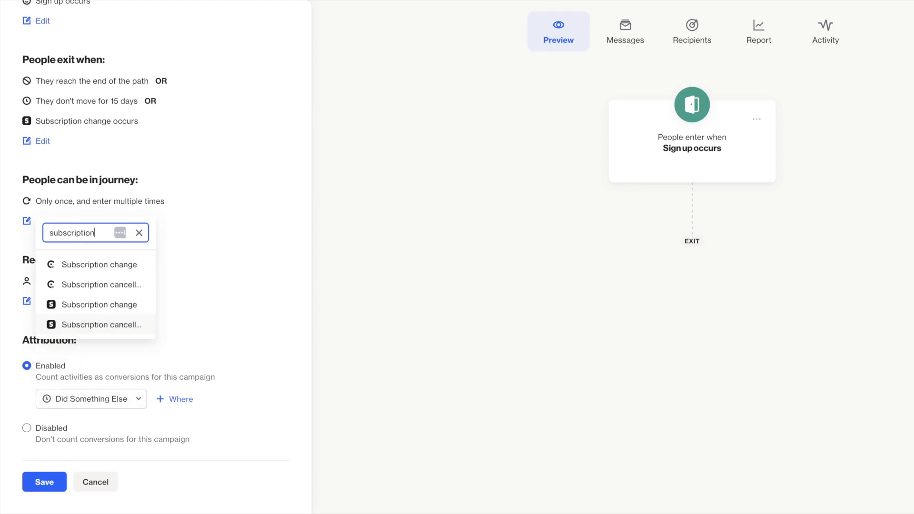
left_click(136, 305)
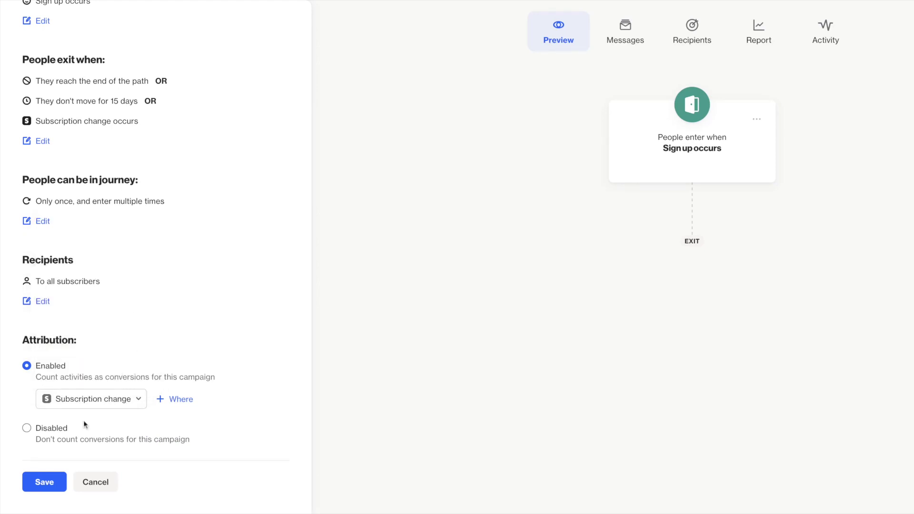
left_click(60, 477)
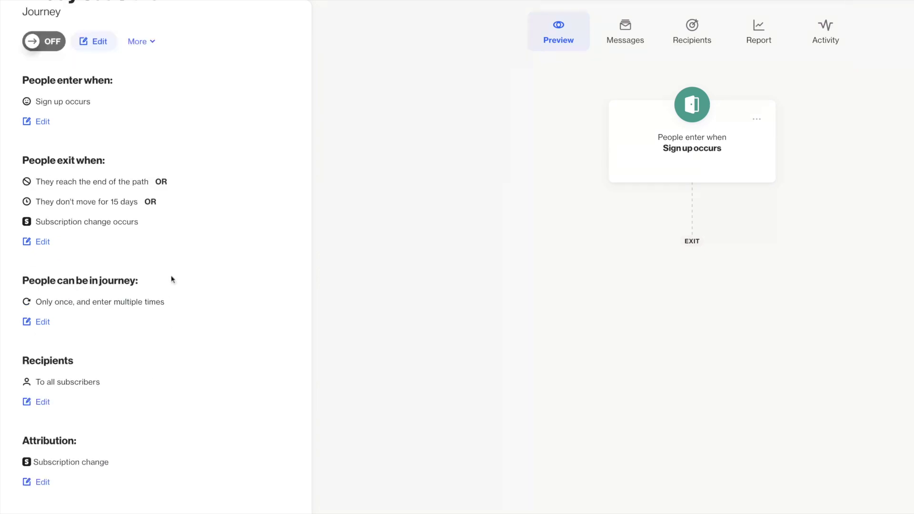
Step: Open the journey for editing and add a Google "Add to audience" action below the entry shape
scroll(171, 255, "up", 1)
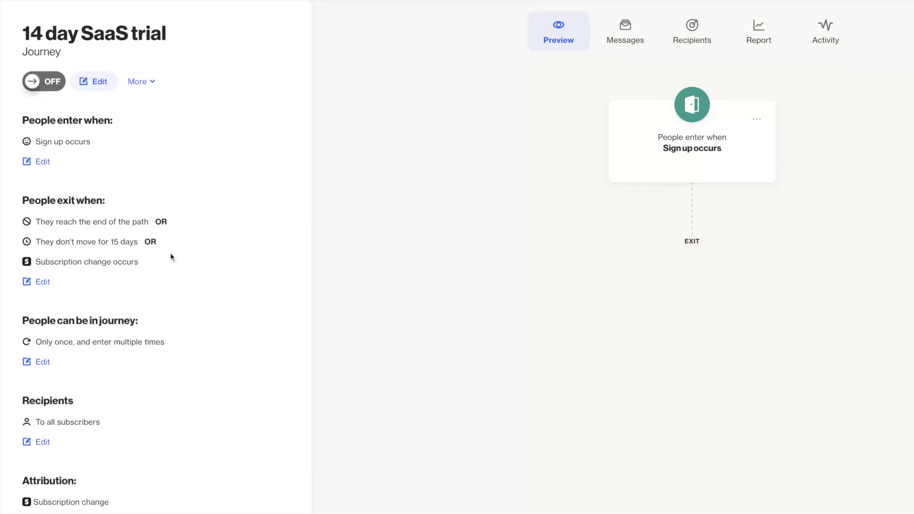
left_click(109, 88)
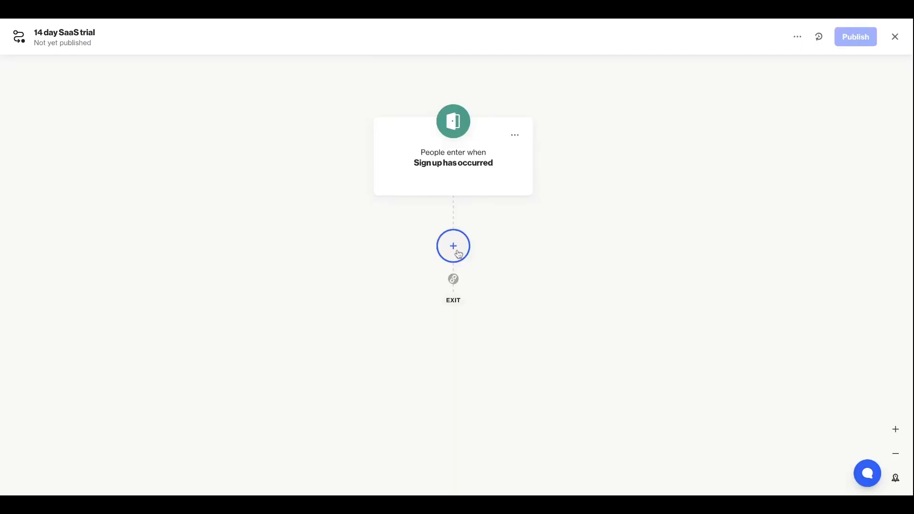
left_click(454, 246)
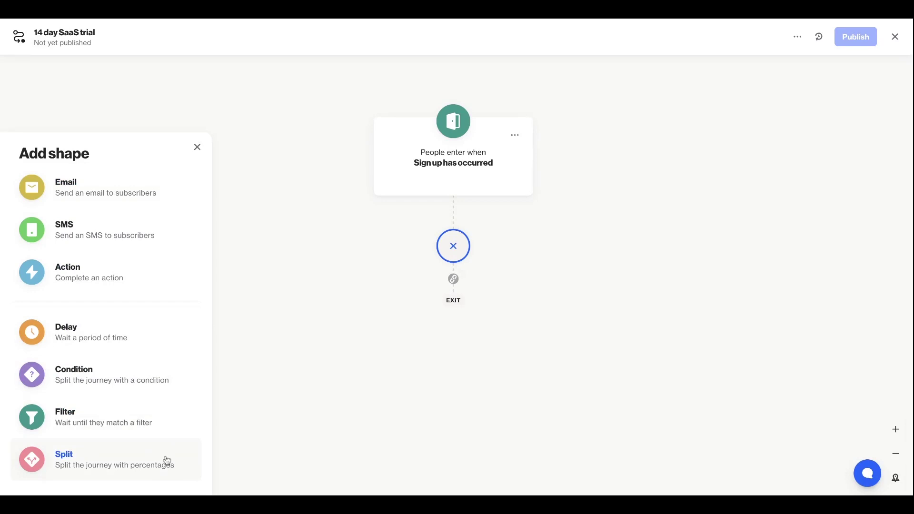
left_click(138, 285)
scroll(139, 286, "down", 5)
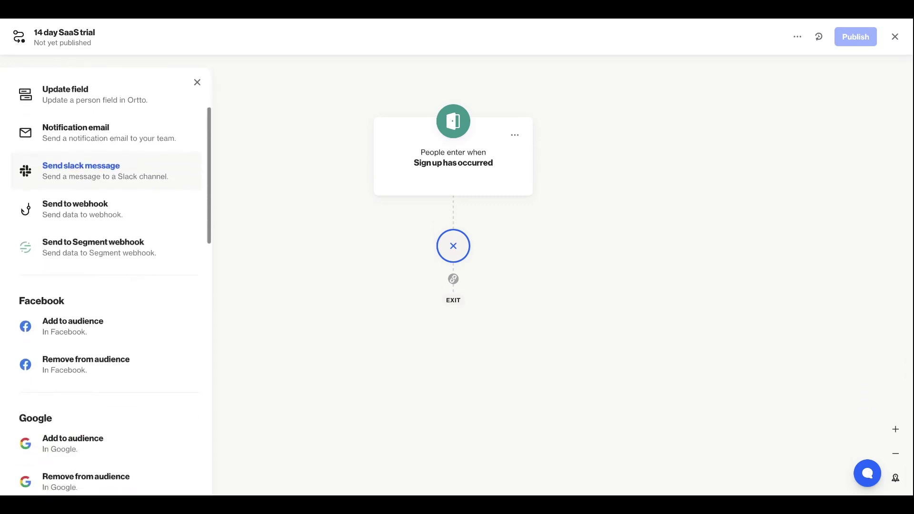
left_click(136, 322)
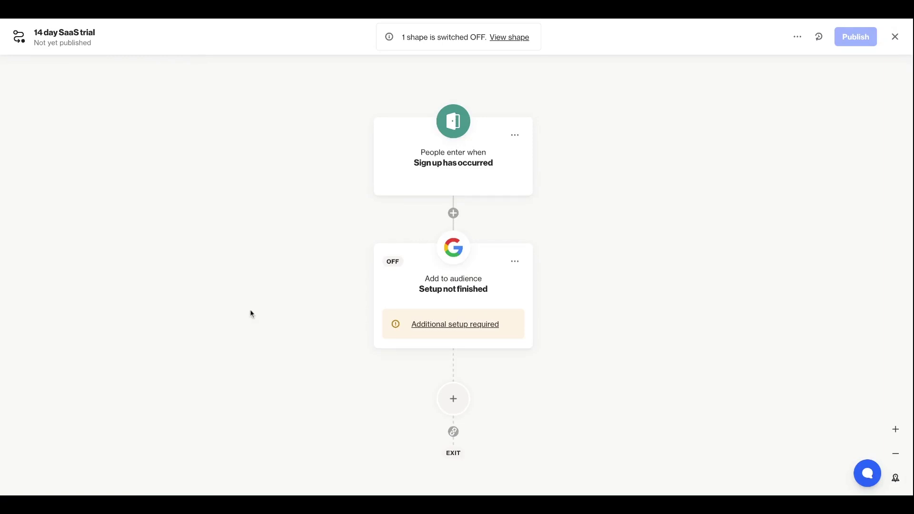
Step: Set the Google action's audience to "New trial engagement & activation" and create it, accepting the suggested title
left_click(294, 122)
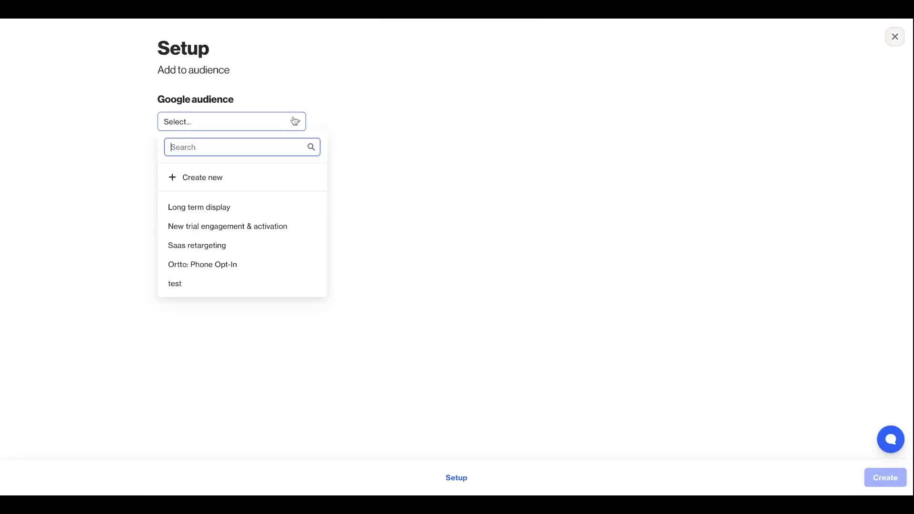
left_click(266, 226)
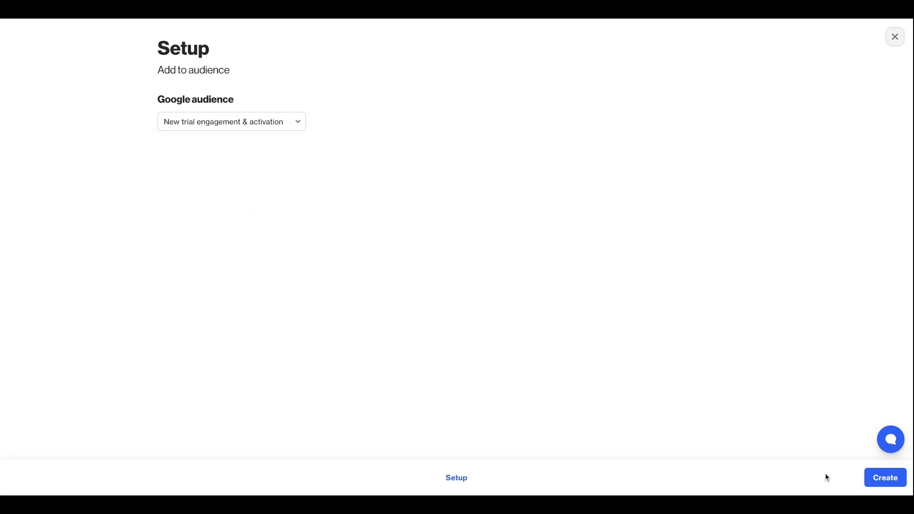
left_click(885, 477)
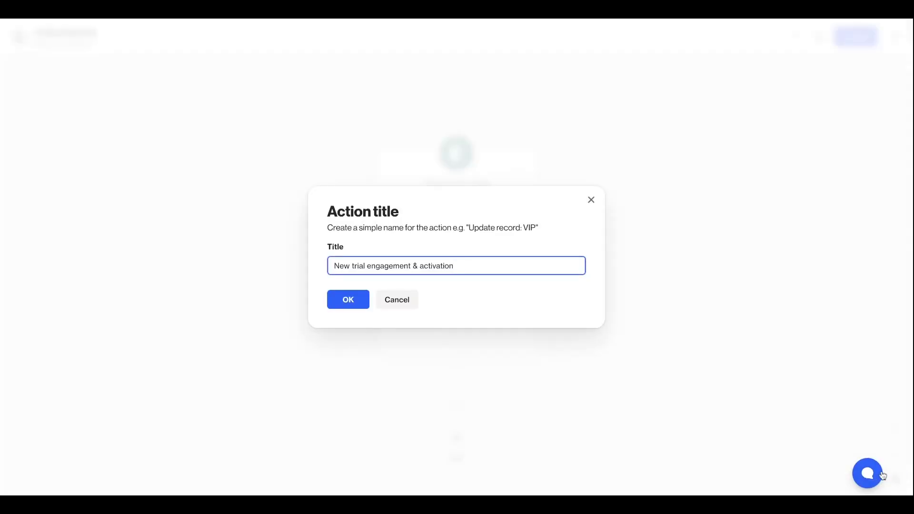
left_click(361, 305)
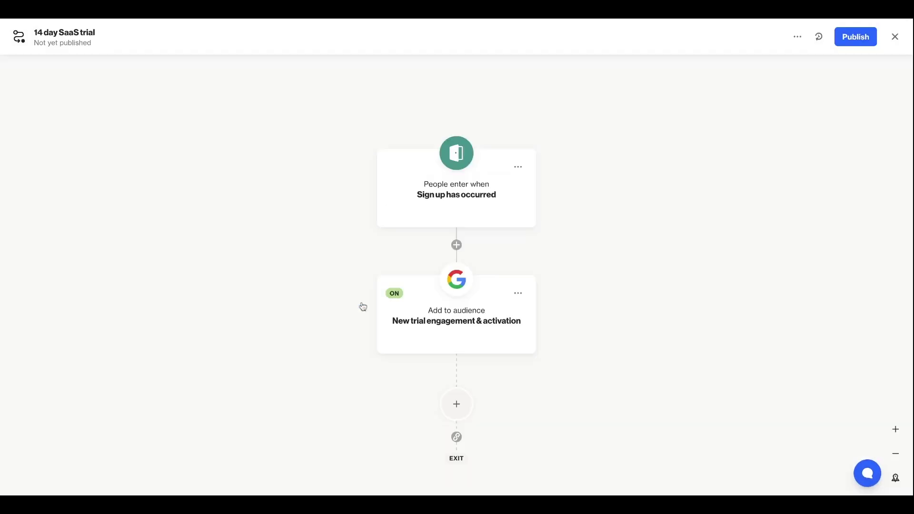
Step: Add the existing email "Day 1: Welcome" below the Google audience action
left_click(463, 415)
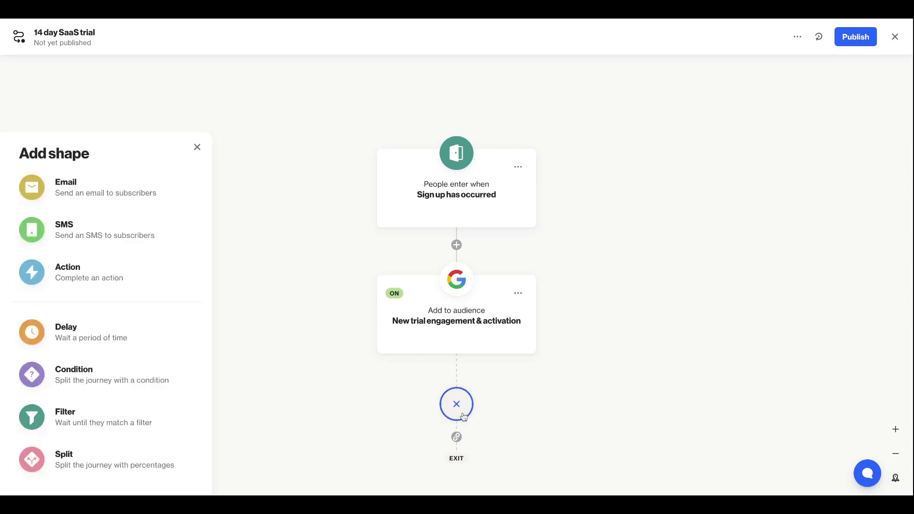
left_click(180, 186)
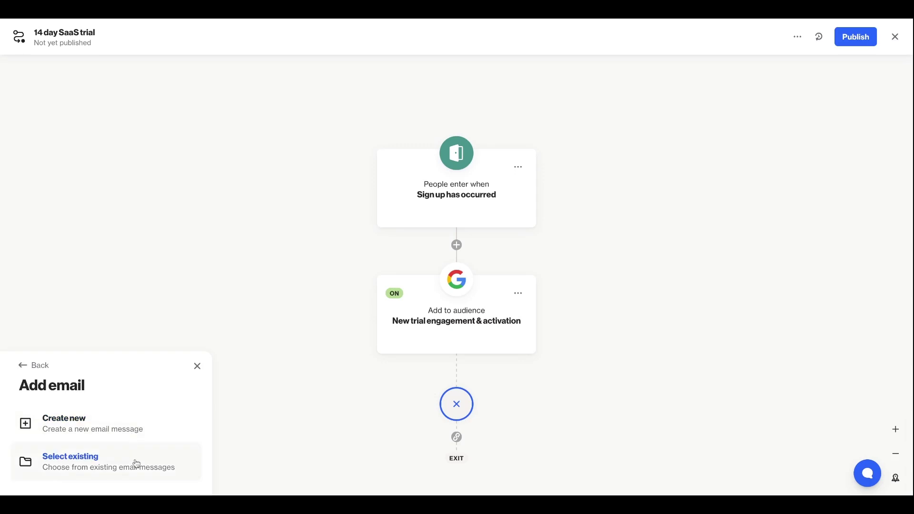
left_click(137, 464)
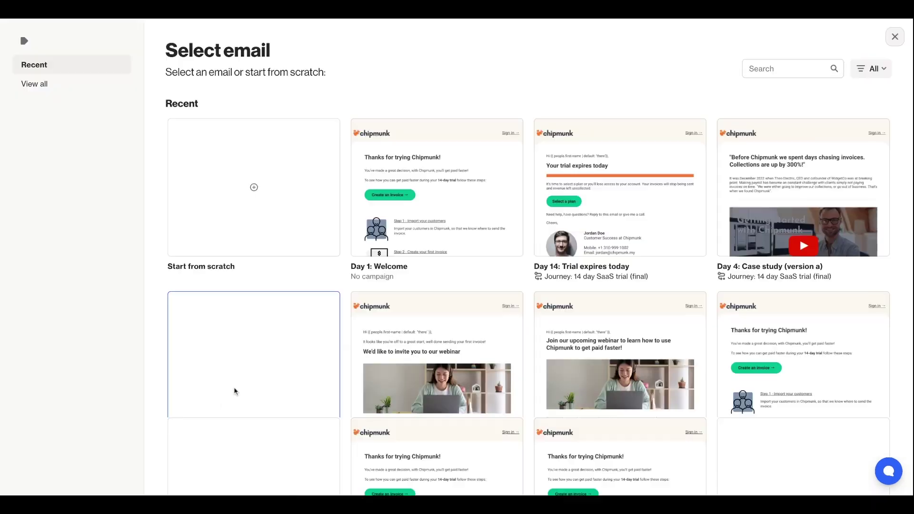
left_click(440, 231)
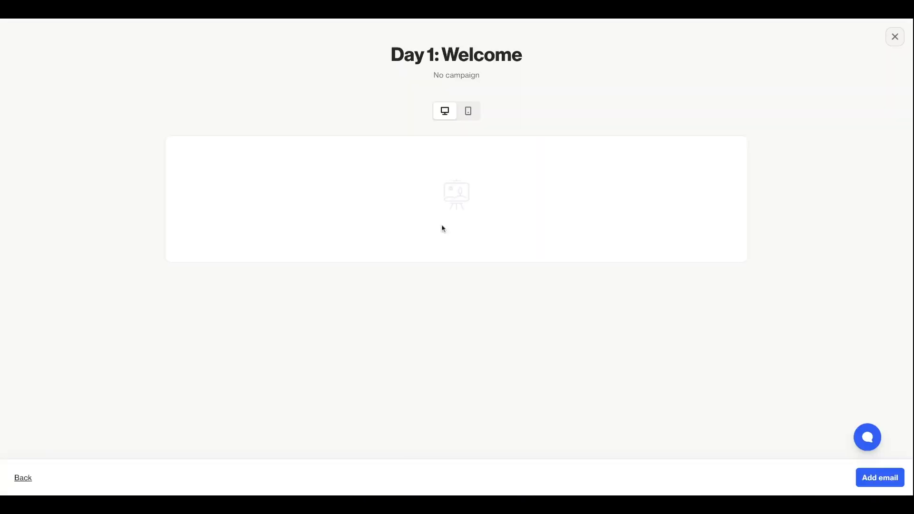
left_click(869, 482)
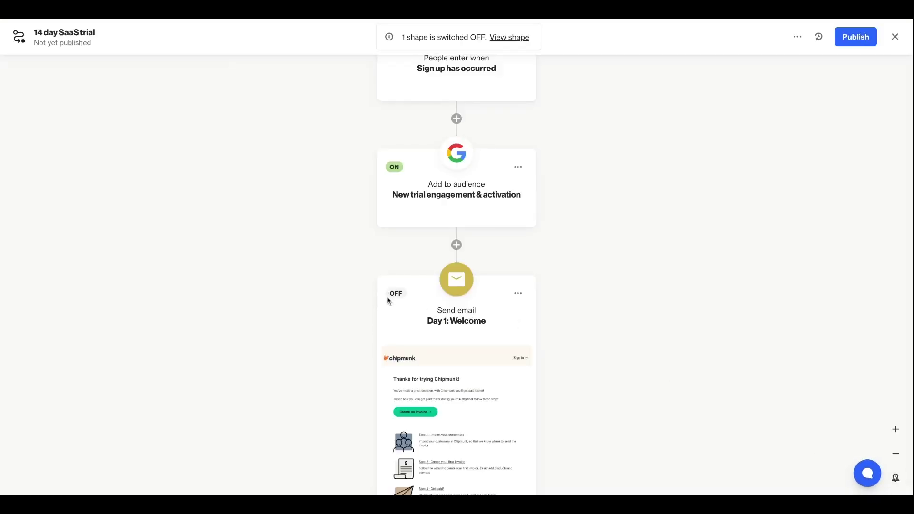
Step: Switch on the "Day 1: Welcome" email shape and publish the email from its review page
left_click(519, 295)
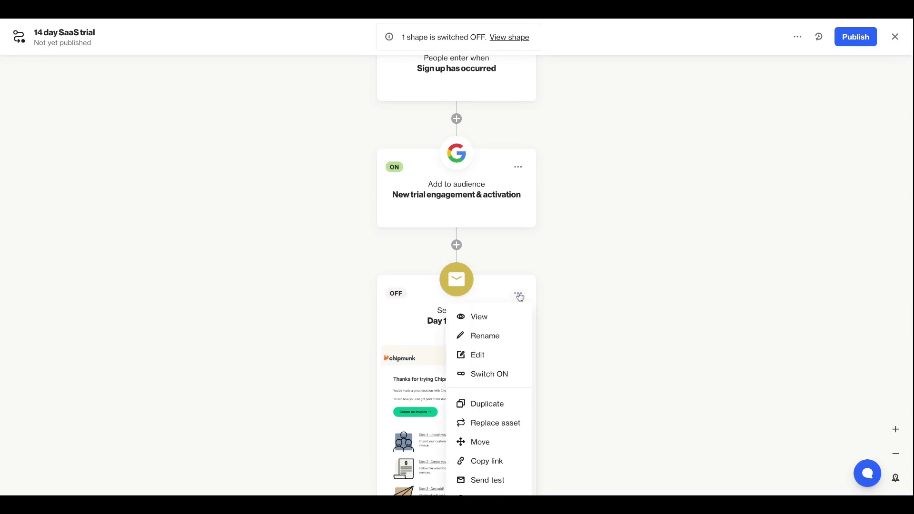
left_click(506, 374)
left_click(338, 285)
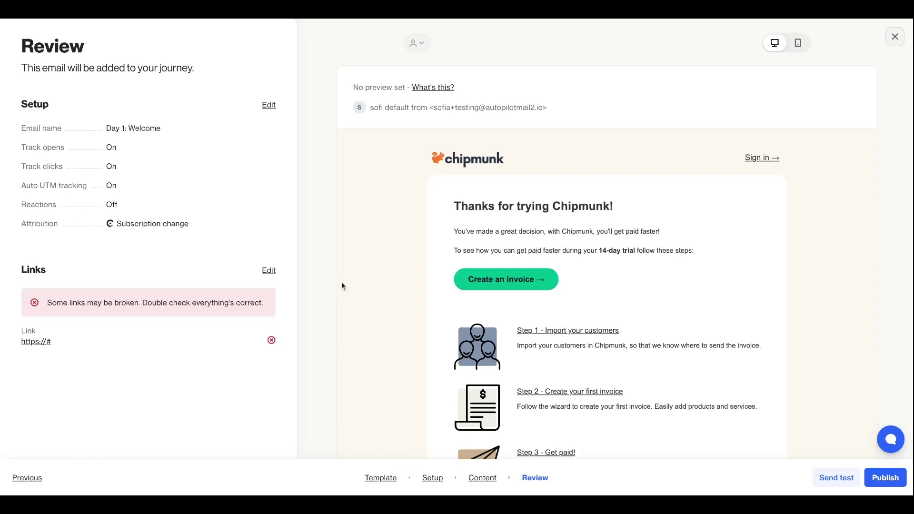
left_click(890, 478)
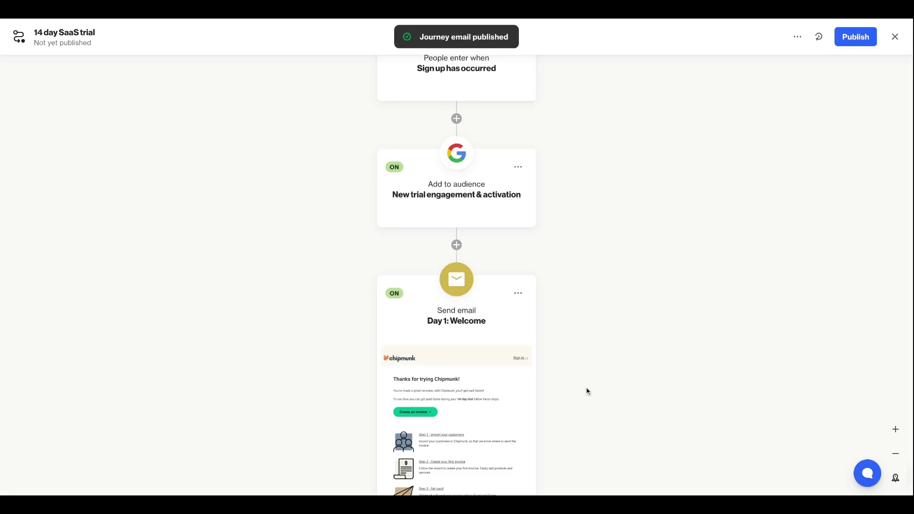
Step: Add a Wait delay of 1 day below the "Day 1: Welcome" email
scroll(588, 392, "down", 6)
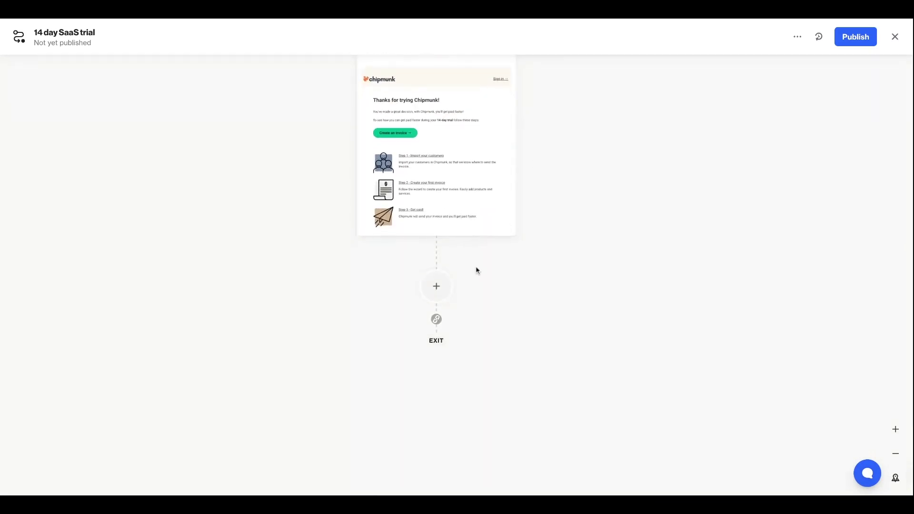
left_click(441, 289)
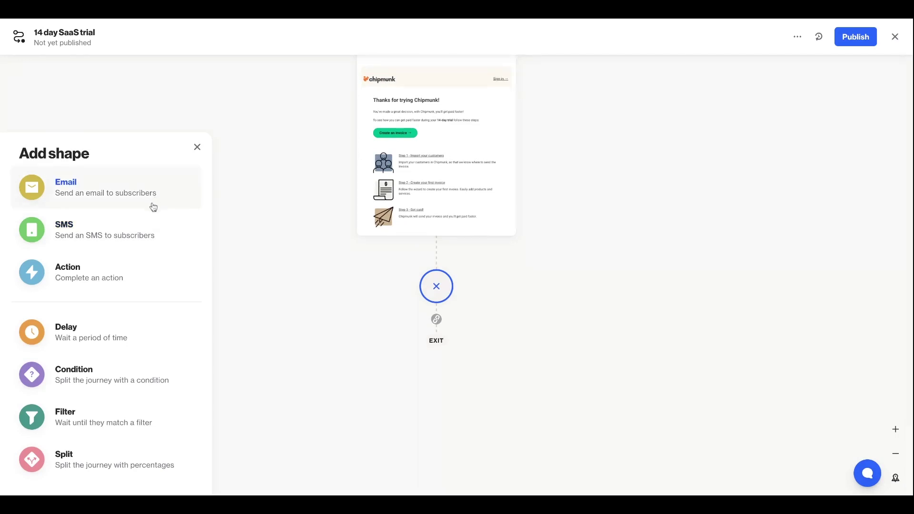
left_click(140, 332)
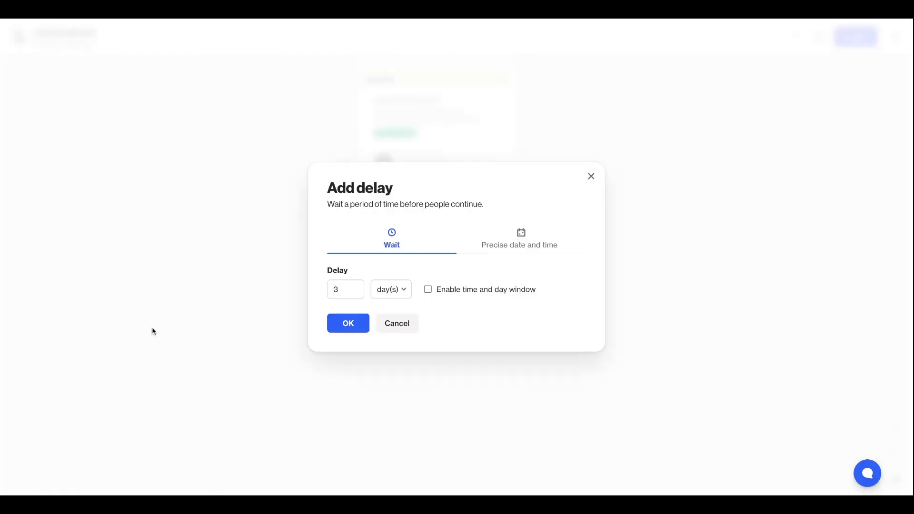
left_click(403, 296)
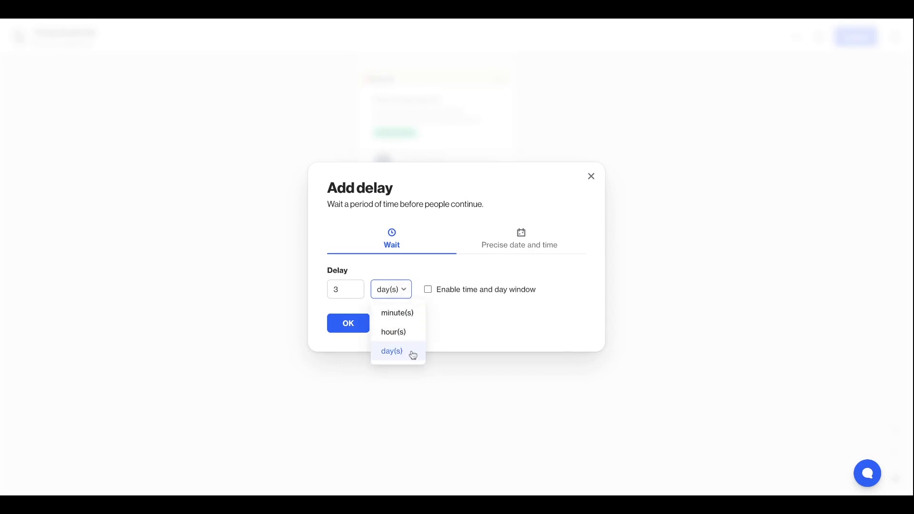
left_click(452, 272)
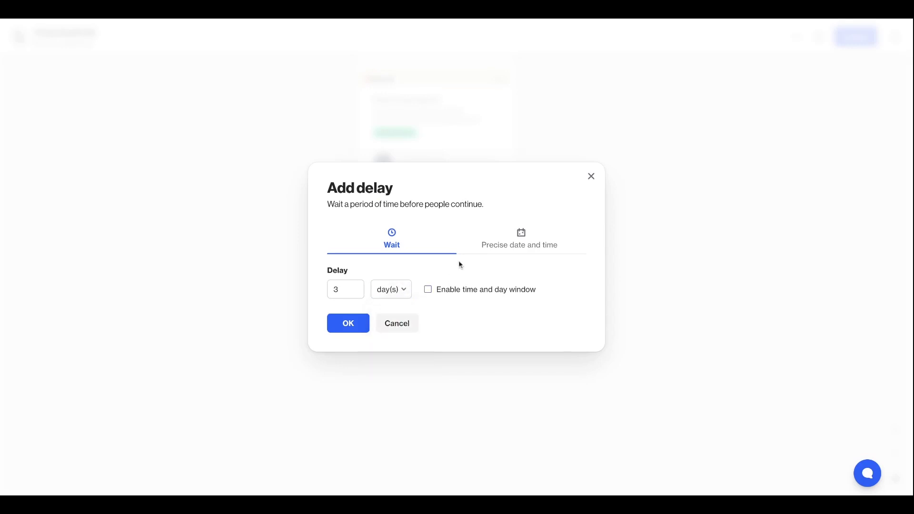
left_click(514, 240)
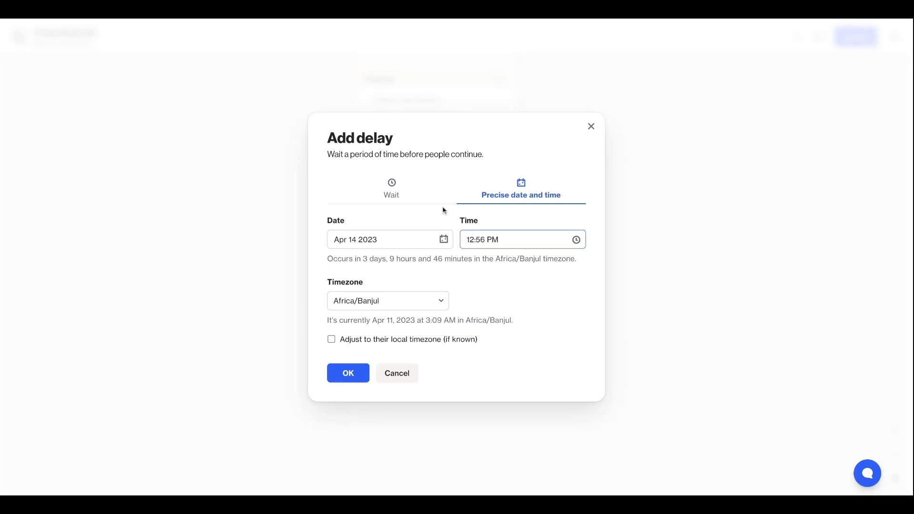
left_click(392, 193)
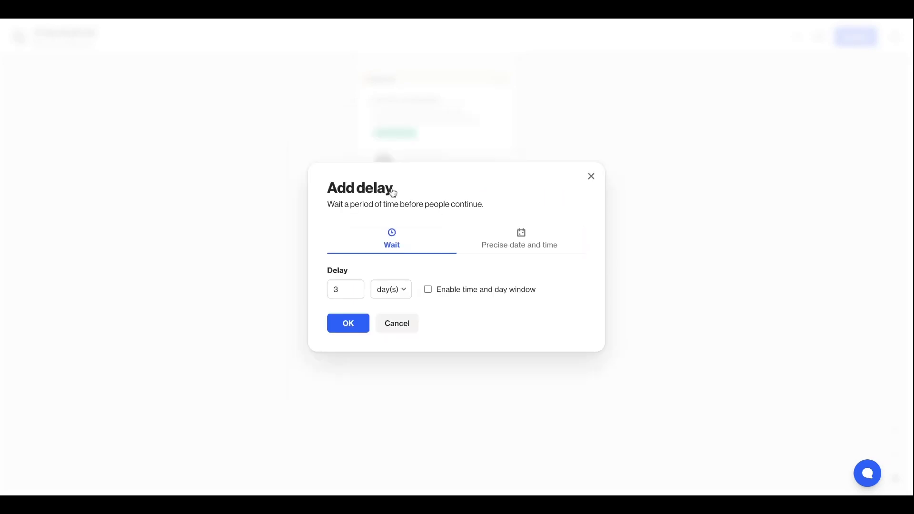
left_click(343, 288)
left_click(338, 328)
Step: Start a condition from scratch below the 1-day delay, filtering on the person's Product score
left_click(441, 263)
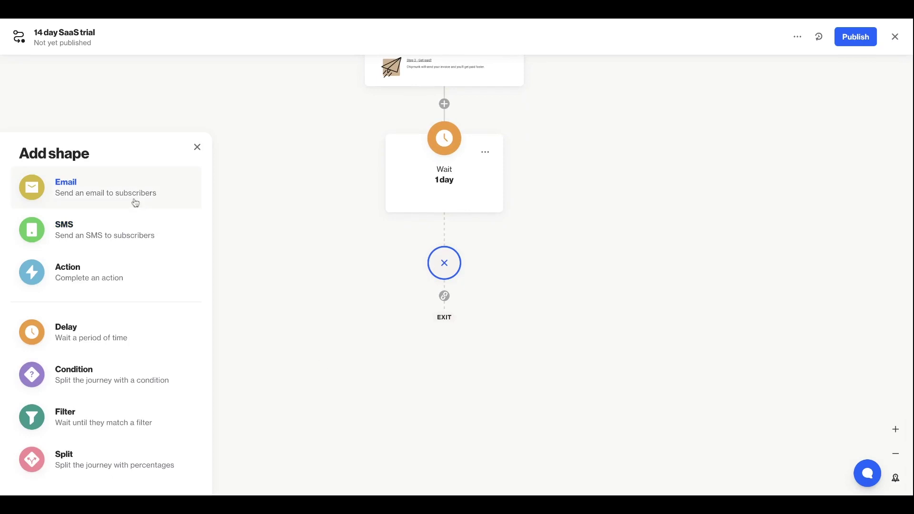
left_click(131, 383)
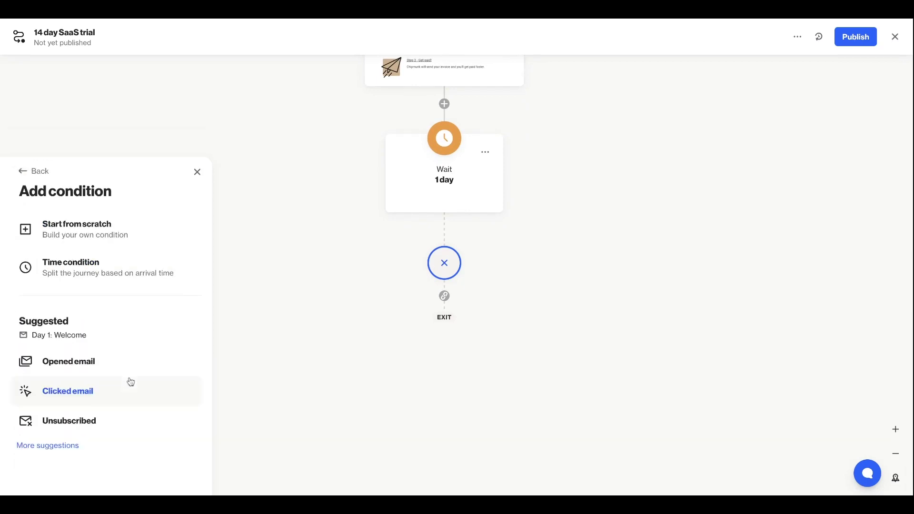
left_click(118, 232)
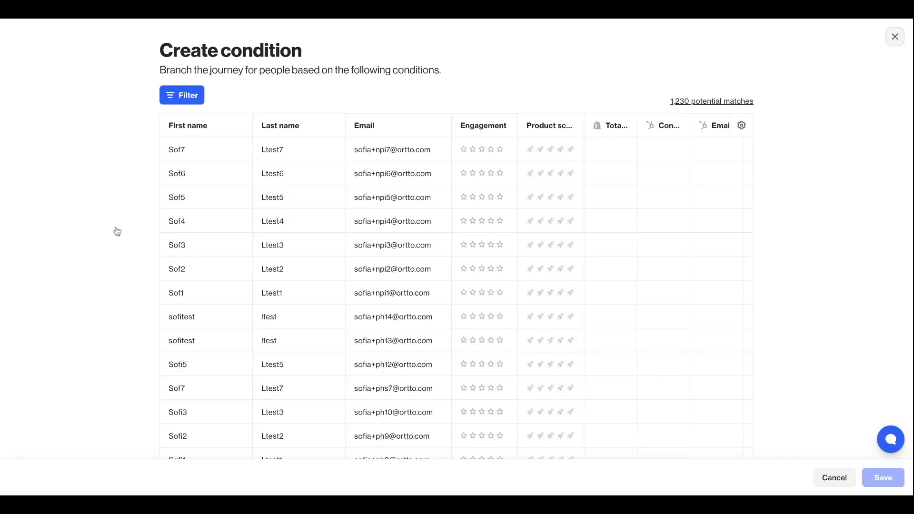
left_click(175, 96)
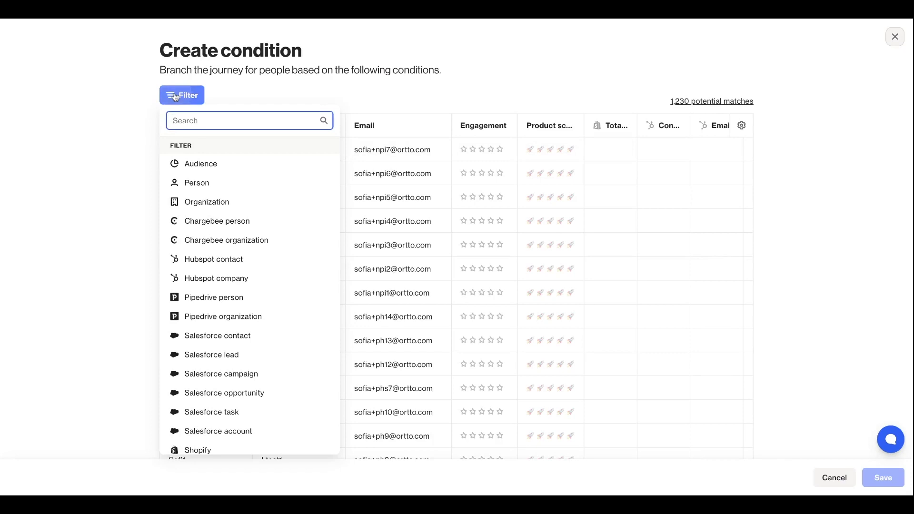
type("product score")
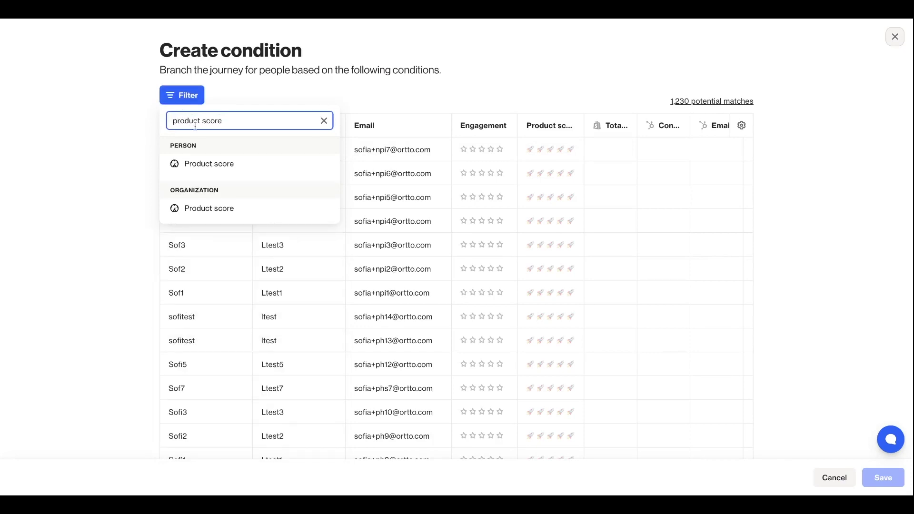
left_click(220, 164)
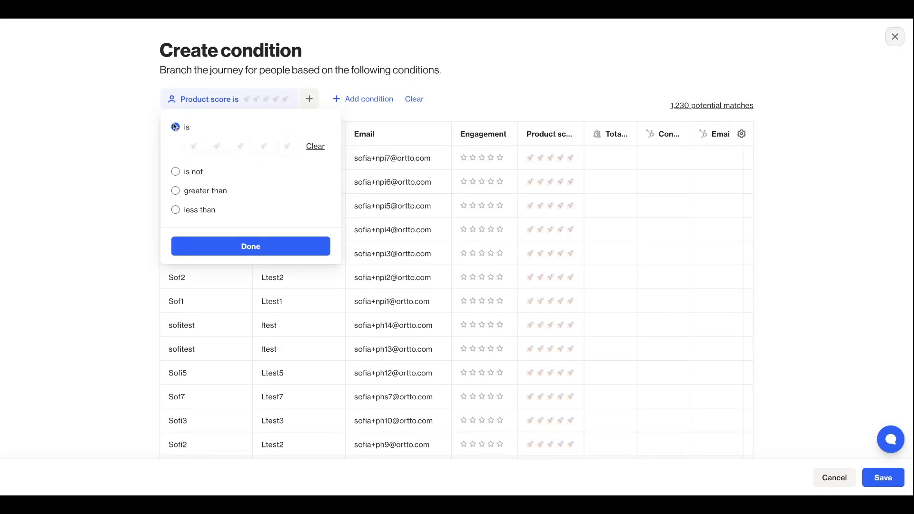
Step: Set the condition to a Product score greater than two rockets and save it, accepting the suggested title
left_click(176, 191)
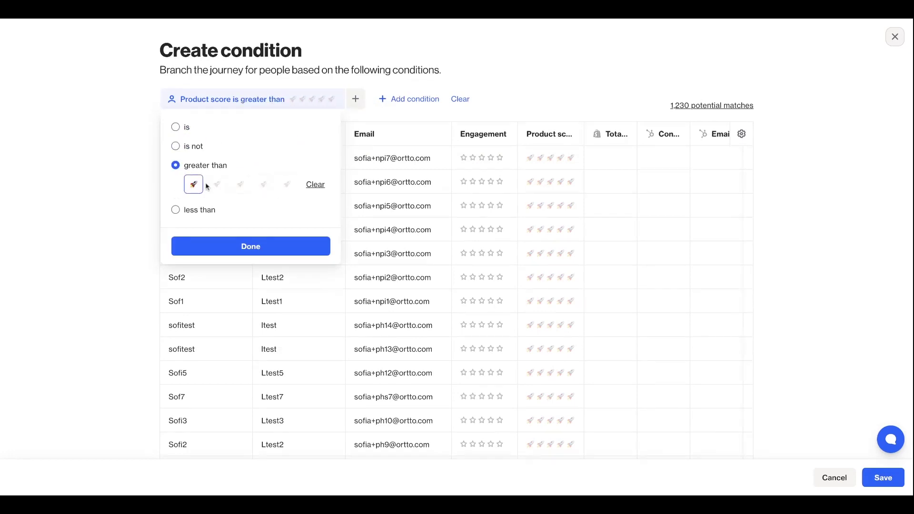
left_click(220, 187)
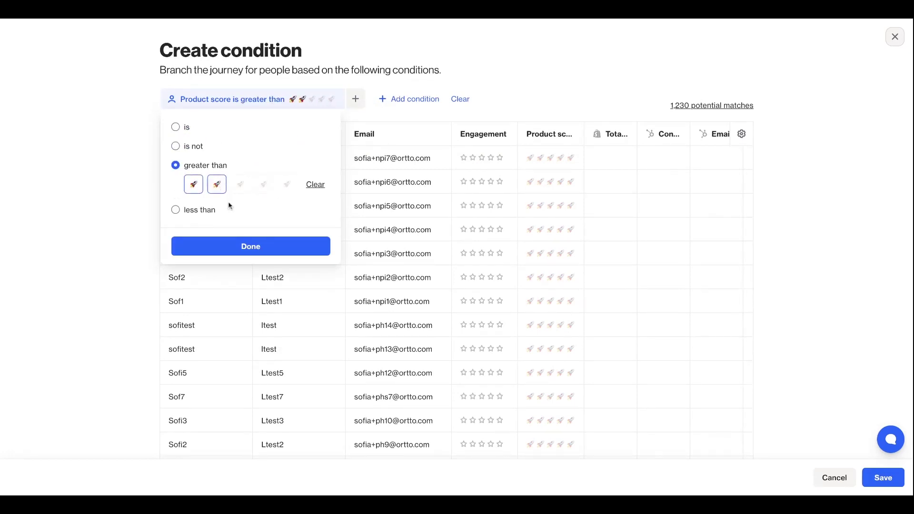
left_click(245, 248)
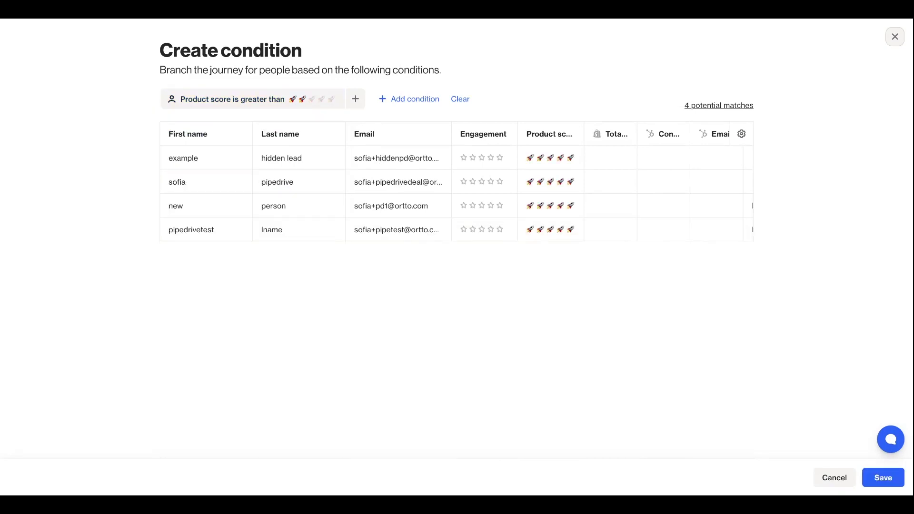
left_click(897, 486)
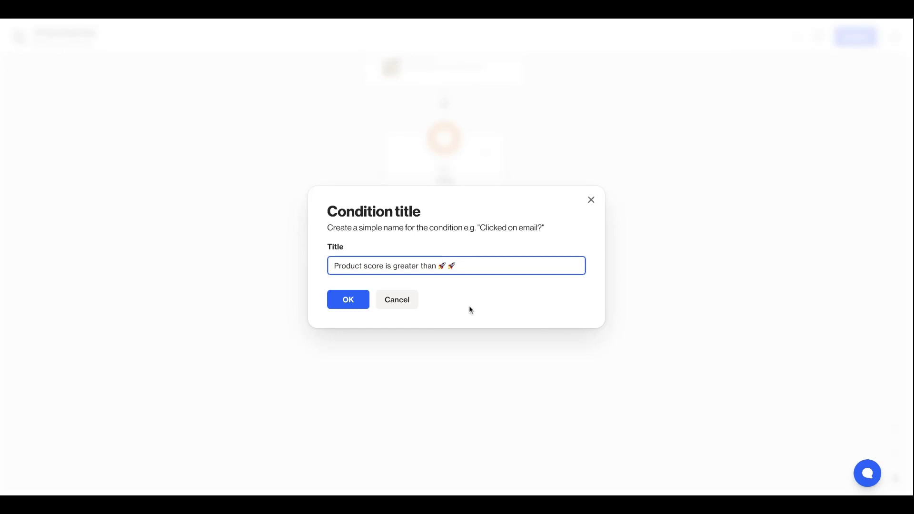
left_click(344, 305)
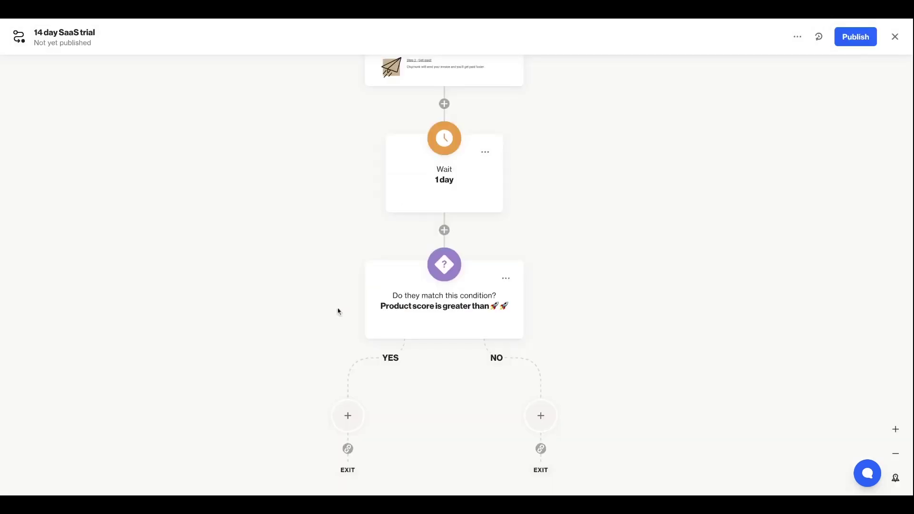
Step: Add a Tag person action with the tag "Highly engaged trialist" on the condition's YES branch, accepting the suggested title
scroll(305, 343, "down", 3)
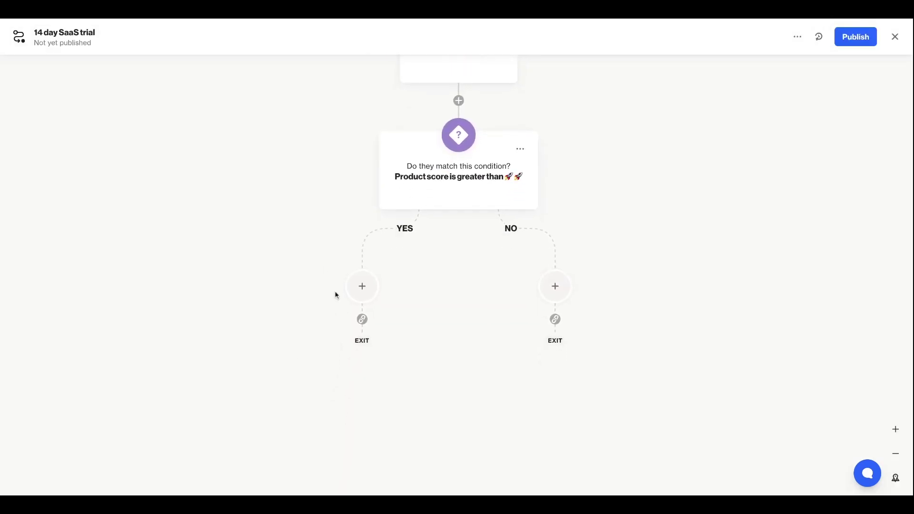
left_click(361, 286)
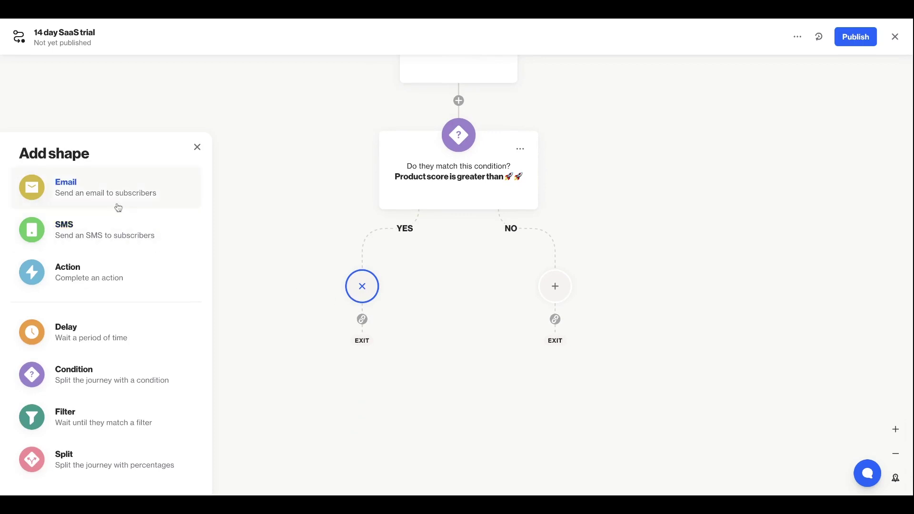
left_click(111, 274)
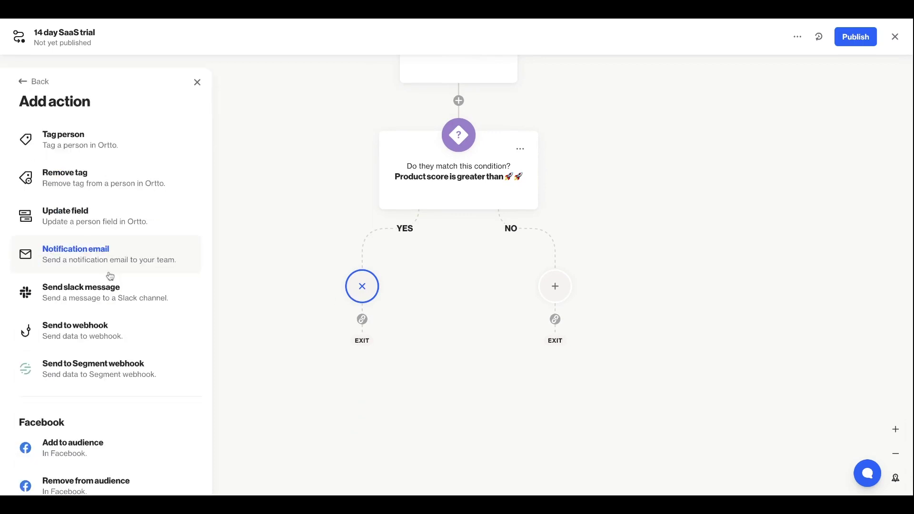
left_click(134, 145)
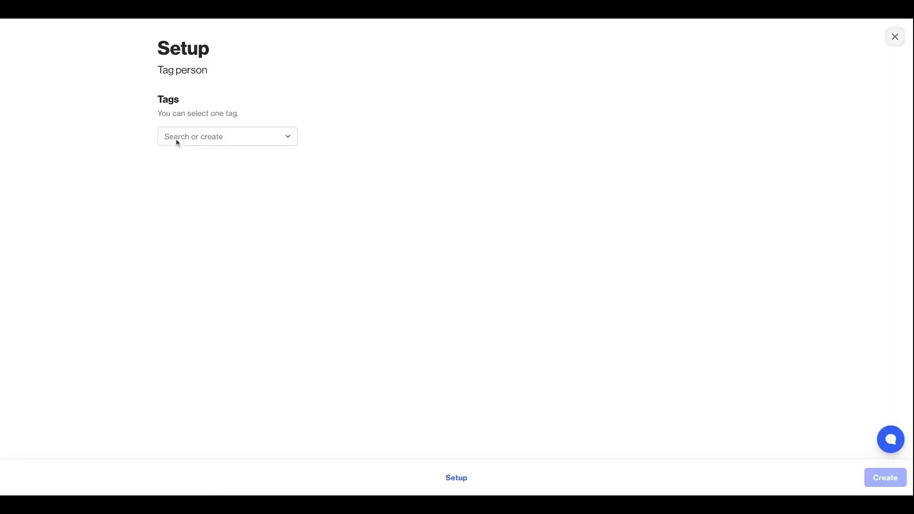
left_click(177, 141)
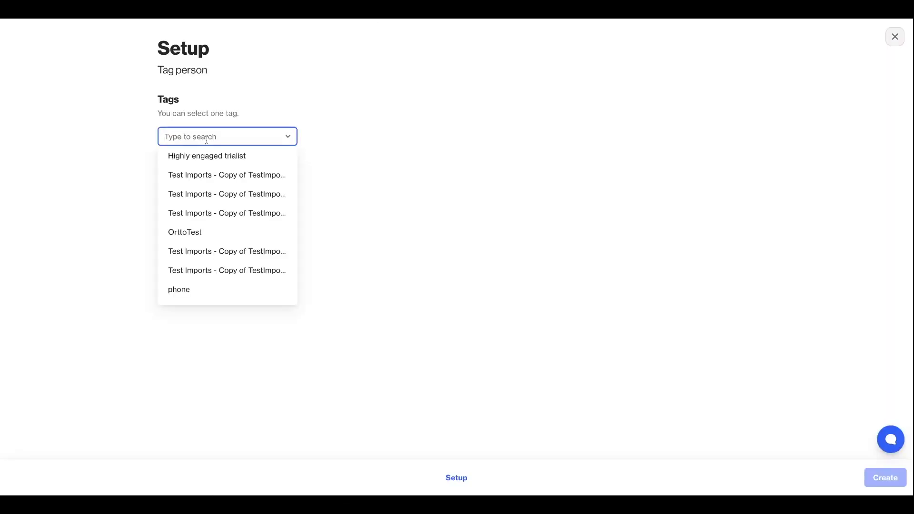
left_click(205, 156)
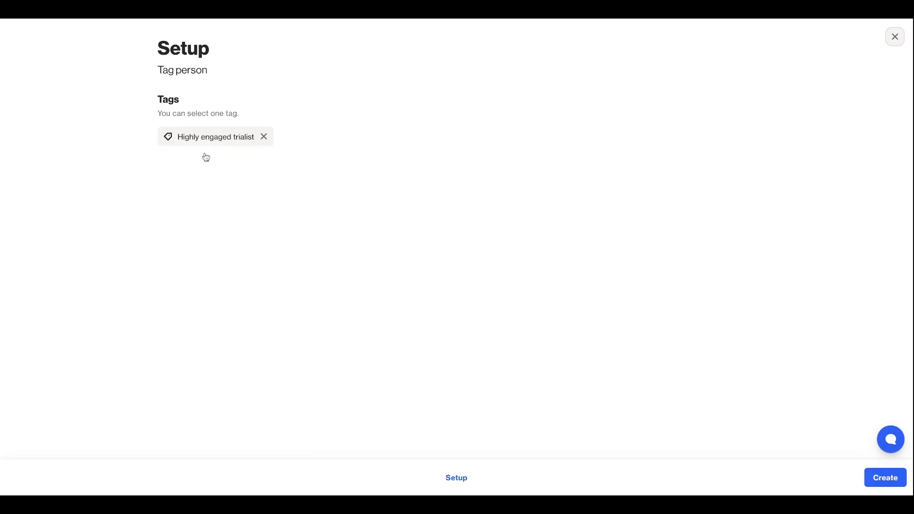
left_click(872, 472)
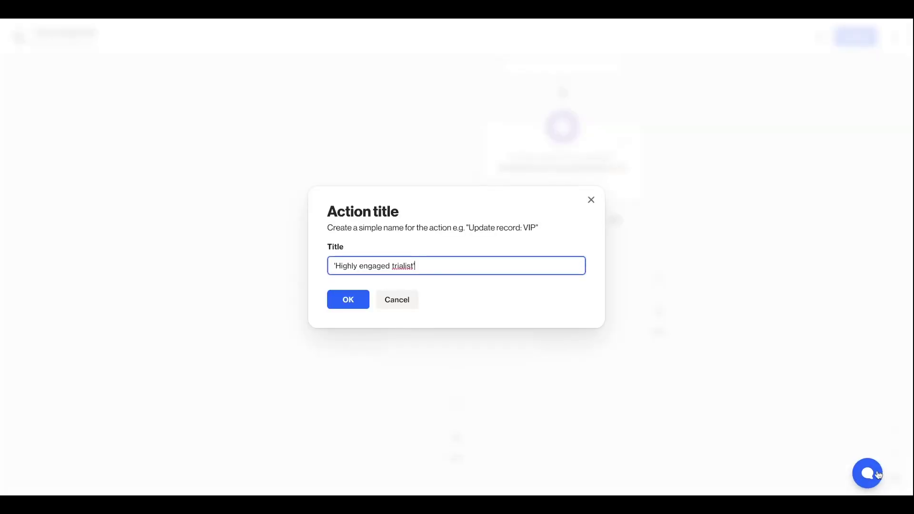
left_click(341, 301)
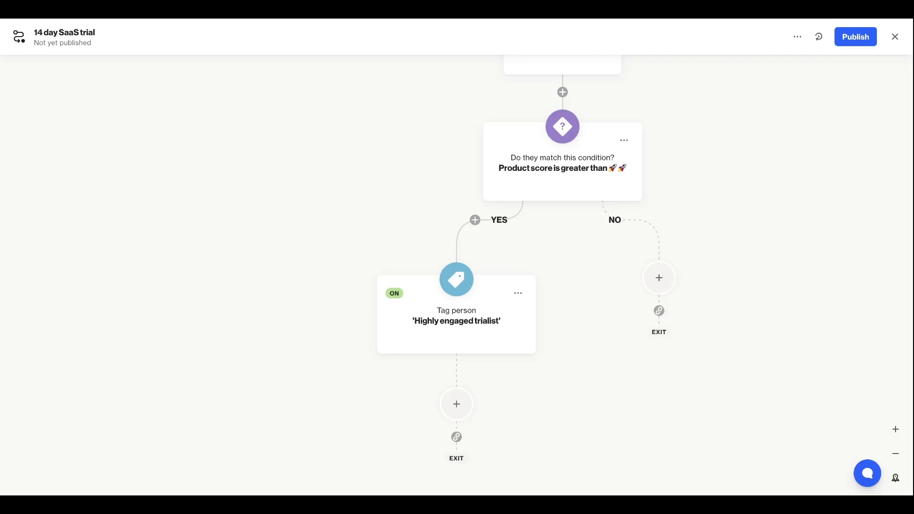
Step: Find the existing email "Day 2: Webinar invite (inactive)" and add a duplicate of it on the condition's NO branch
left_click(659, 278)
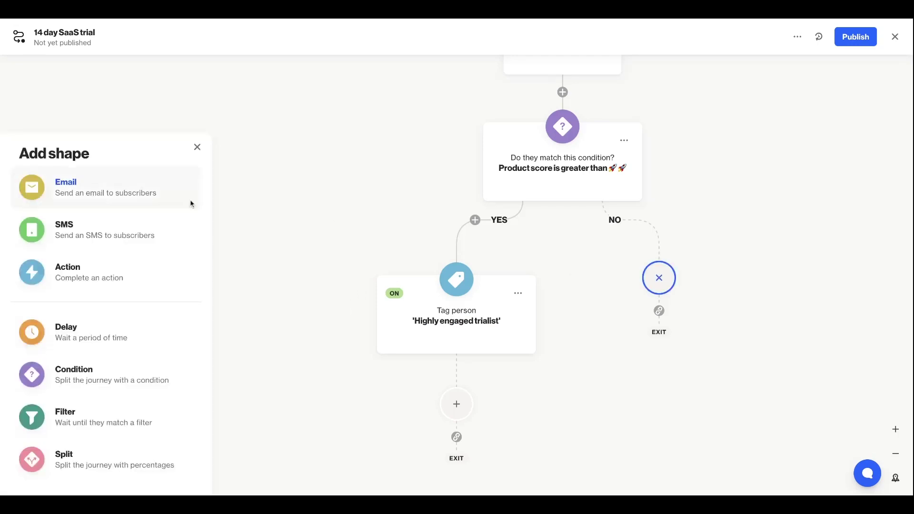
left_click(144, 196)
left_click(137, 464)
left_click(785, 66)
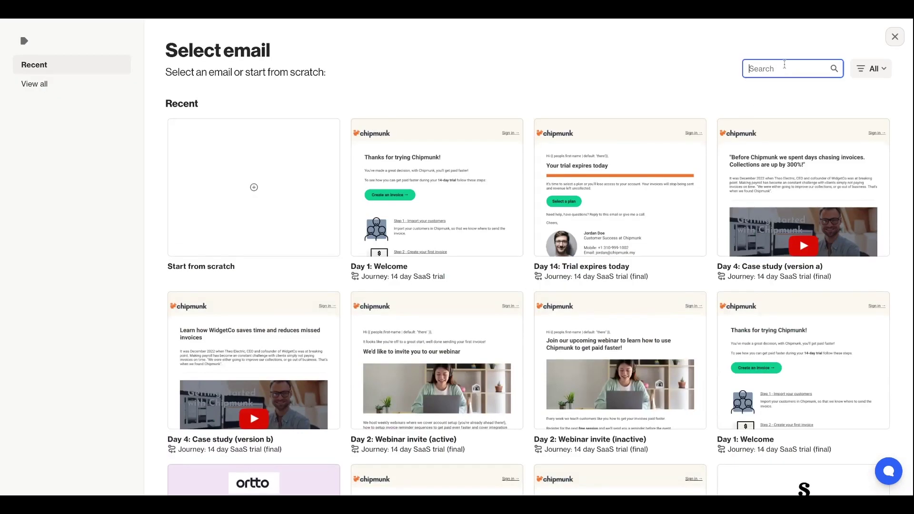
type("day 2: webinar invite")
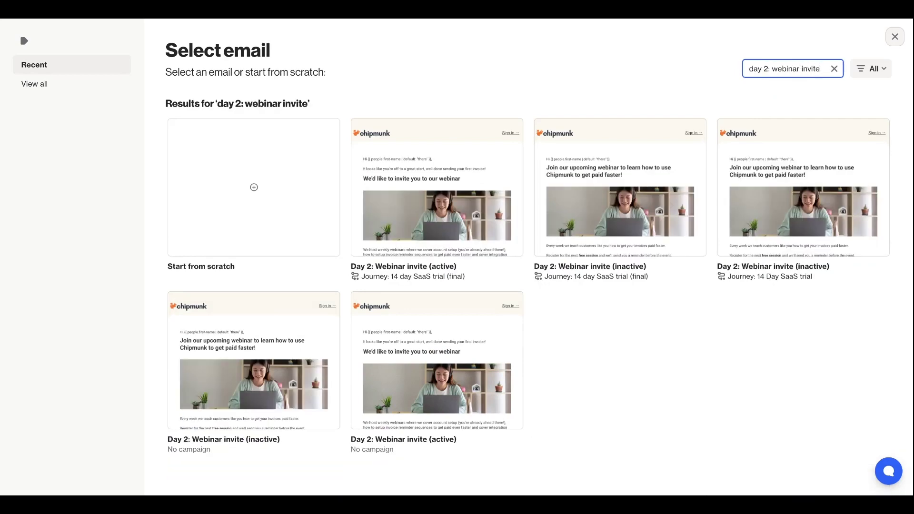
left_click(576, 182)
left_click(850, 477)
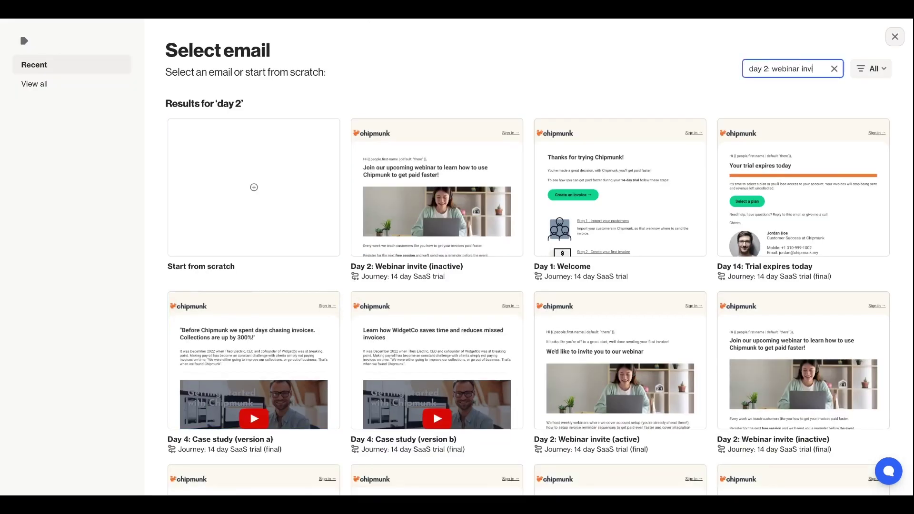
Step: Search the existing emails for the Day 2 webinar invite and add a duplicate of the active version below the tag action
type("tive")
left_click(495, 207)
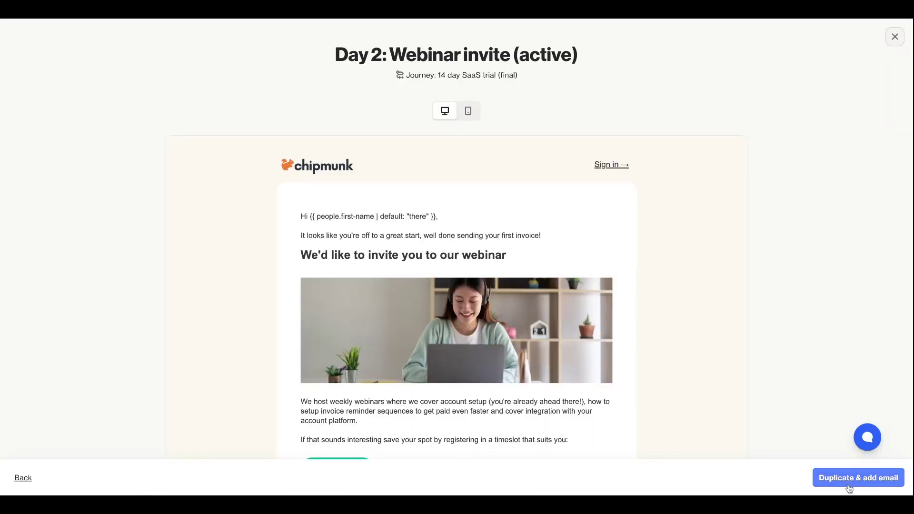
left_click(850, 478)
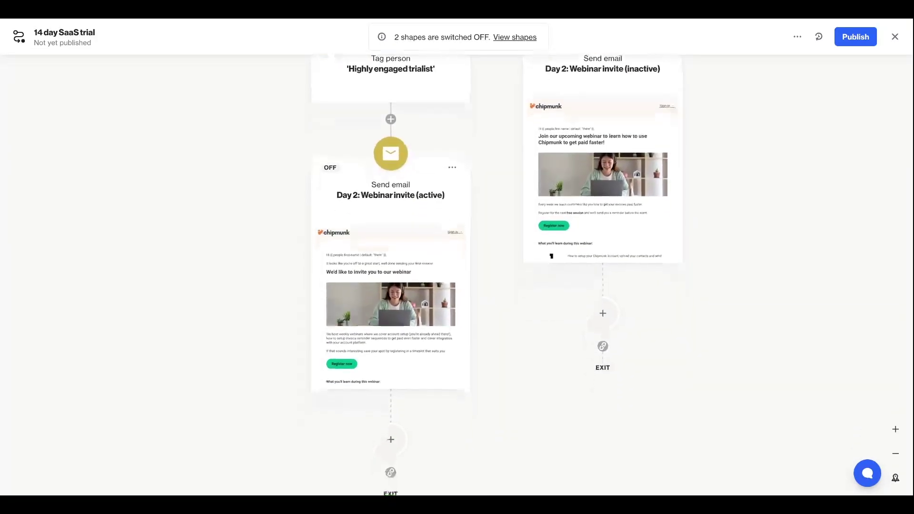
Step: Add a Wait delay of 2 days below the "Day 2: Webinar invite (inactive)" email
left_click(603, 313)
left_click(98, 324)
left_click(336, 289)
type("2")
left_click(344, 323)
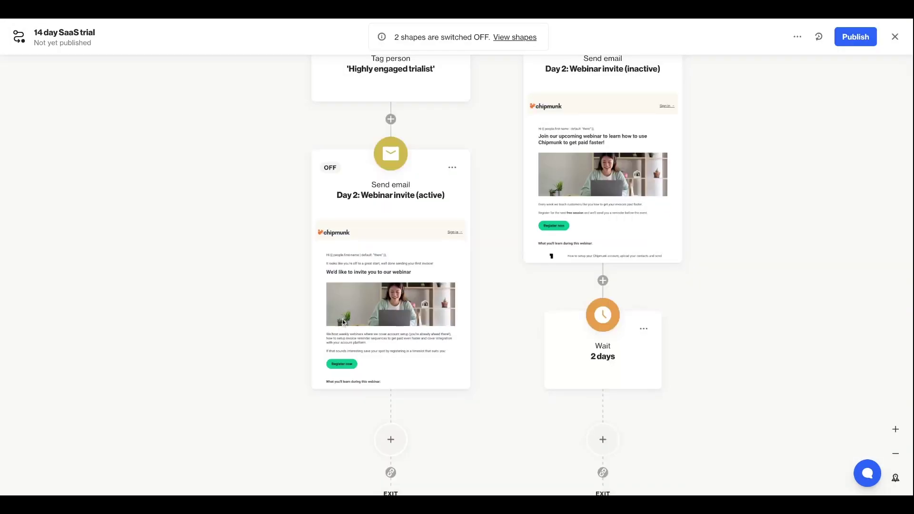
Step: Add a Wait delay of 2 days below the "Day 2: Webinar invite (active)" email
left_click(100, 326)
left_click(338, 289)
type("2")
left_click(347, 322)
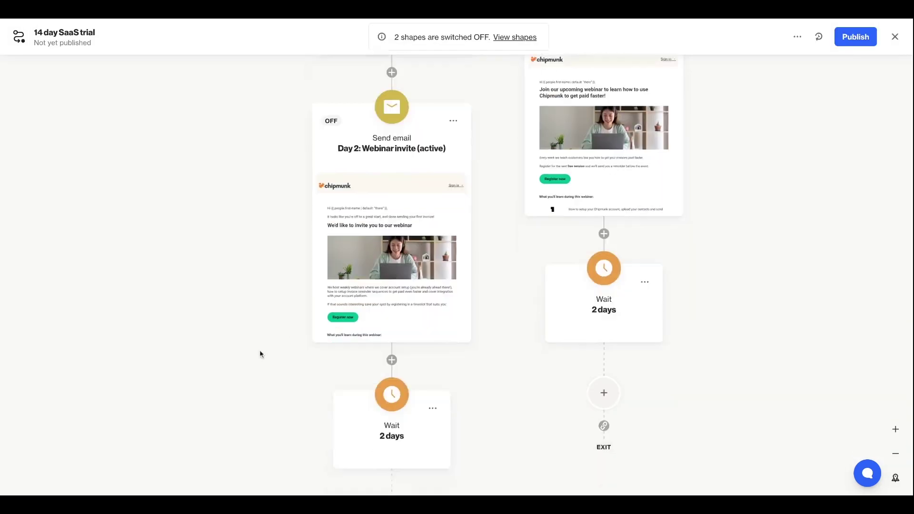
Step: Link the end of the NO branch to the YES branch, joining below its 2-day delay
scroll(250, 365, "down", 2)
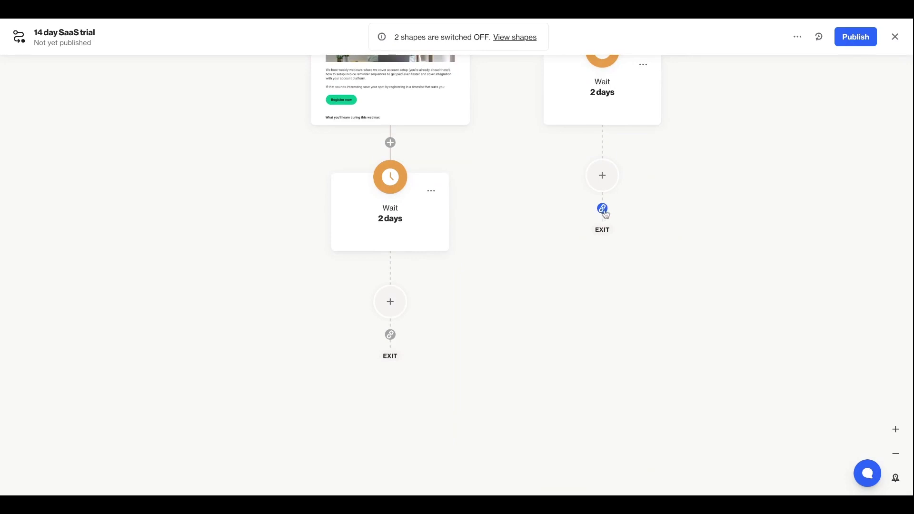
left_click(602, 210)
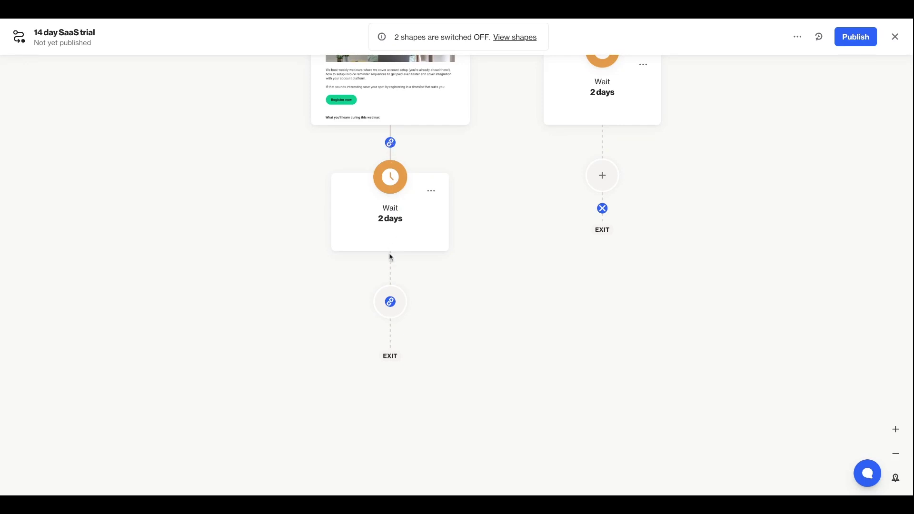
left_click(389, 301)
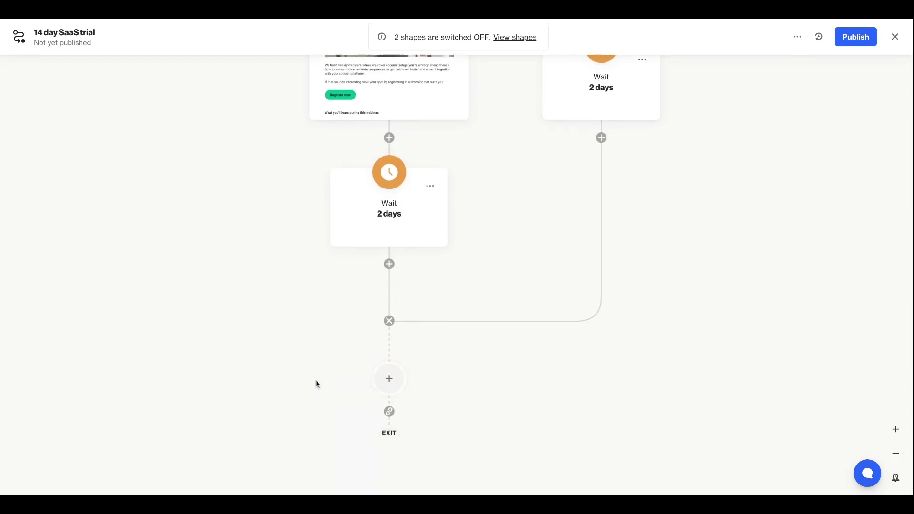
Step: Add a 50/50 percentage Split below the point where the two branches join
scroll(316, 381, "down", 3)
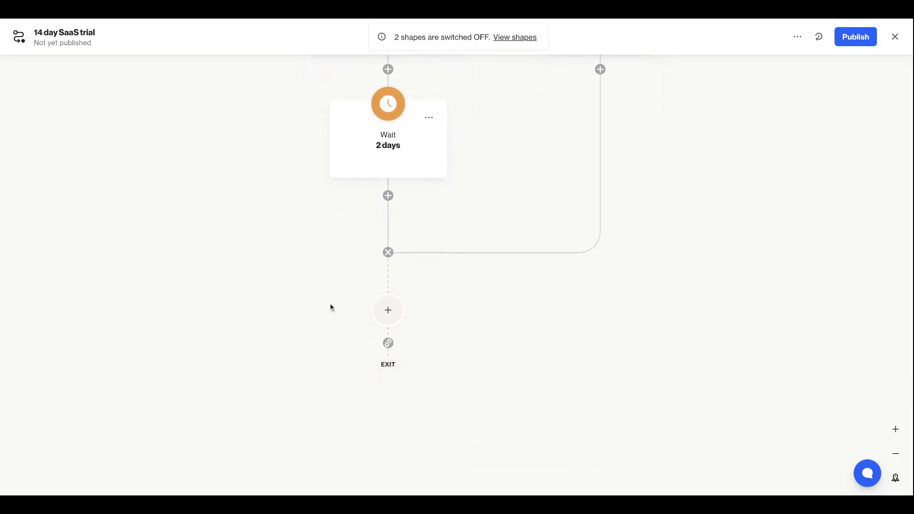
left_click(388, 310)
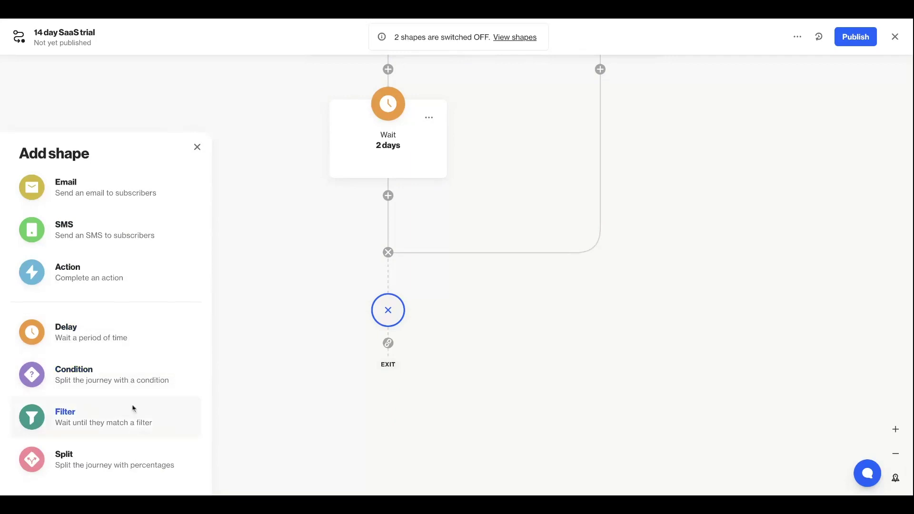
left_click(133, 460)
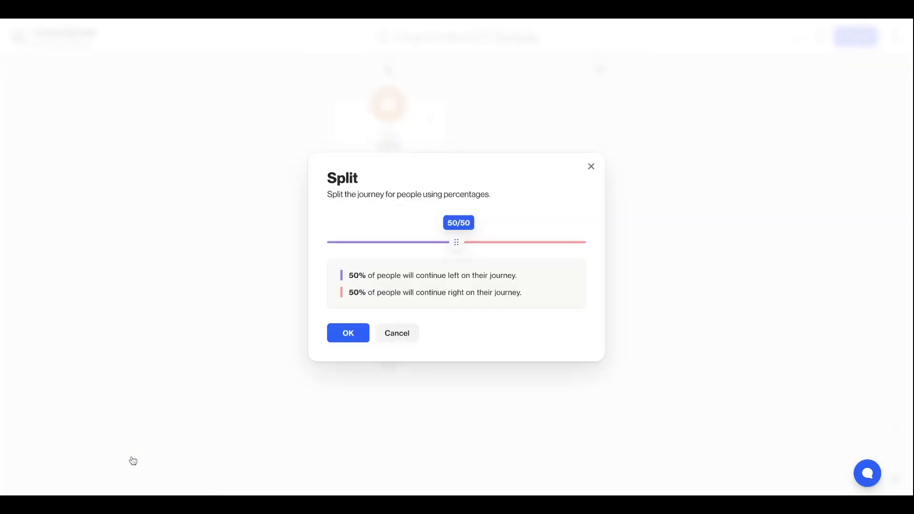
mouse_move(456, 242)
left_mouse_down()
mouse_move(496, 242)
mouse_move(457, 242)
left_mouse_up()
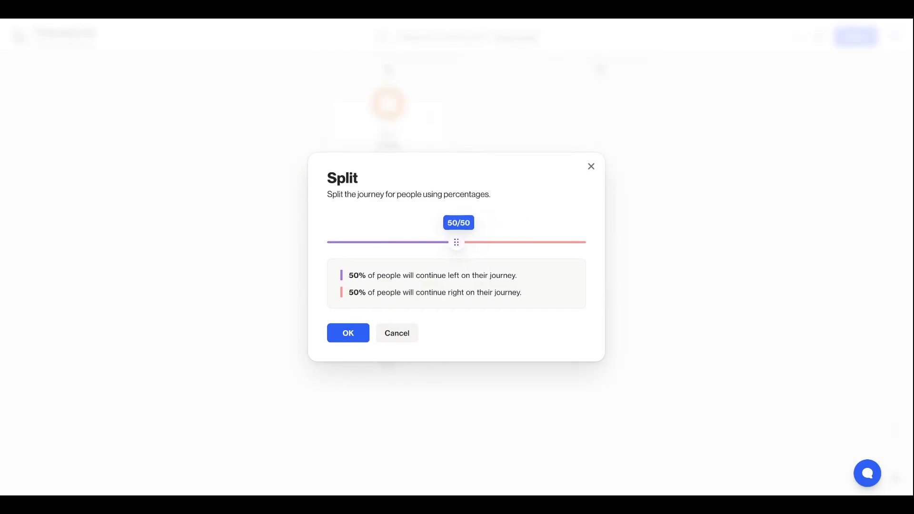
left_click(346, 336)
Step: Add a duplicate of the existing email "Day 4: Case study (version b)" on the split's YES branch
scroll(457, 380, "down", 4)
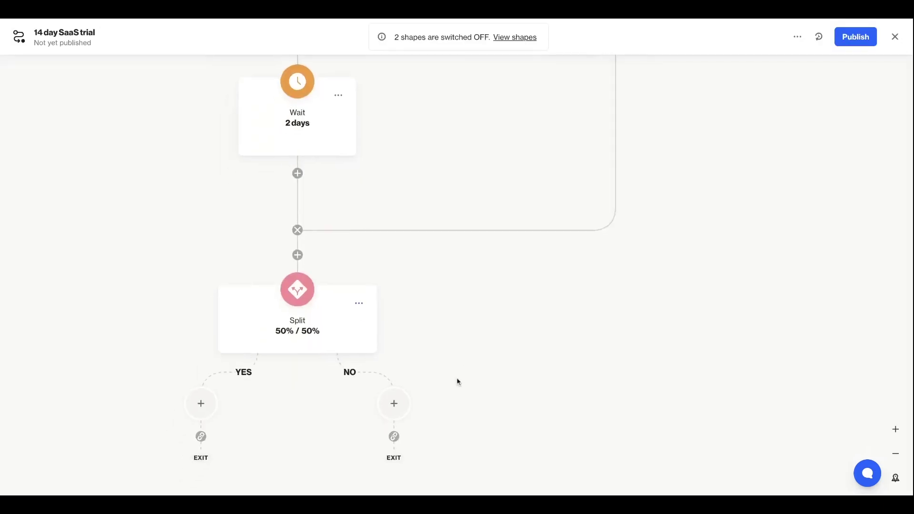
left_click(314, 220)
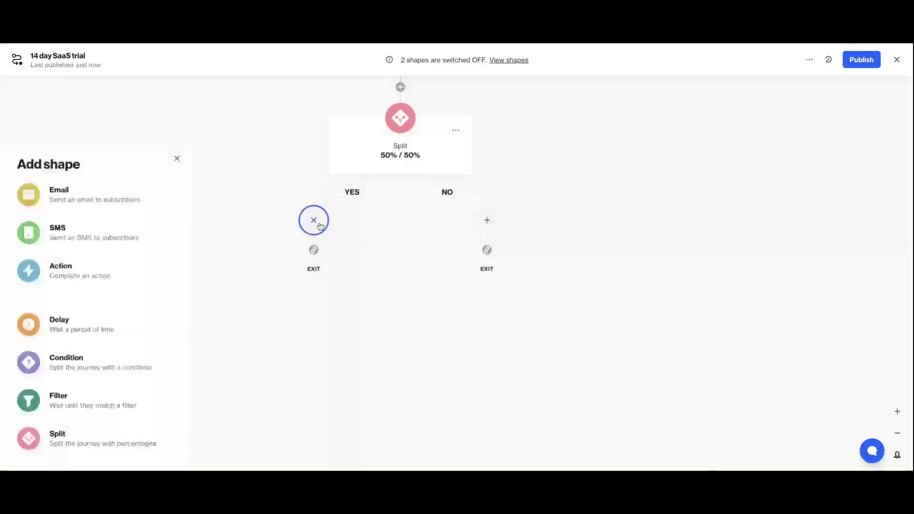
left_click(132, 199)
left_click(132, 439)
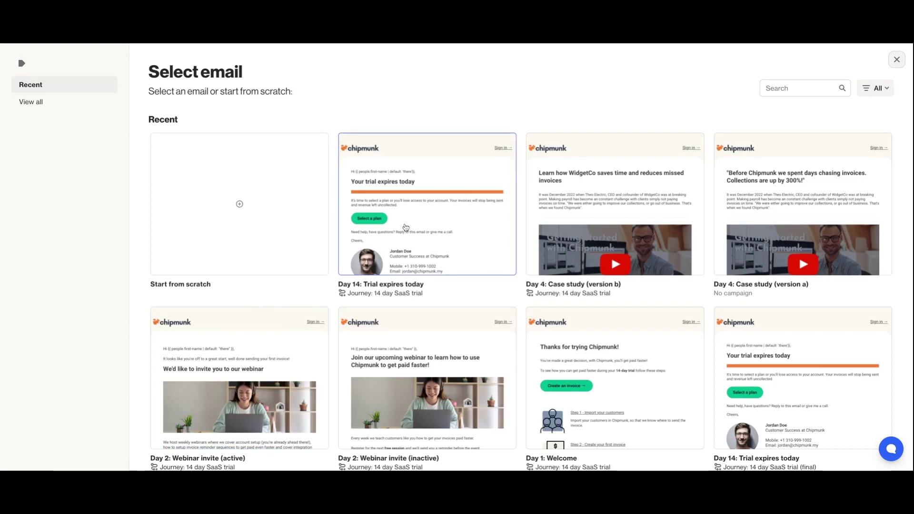
left_click(569, 223)
left_click(873, 451)
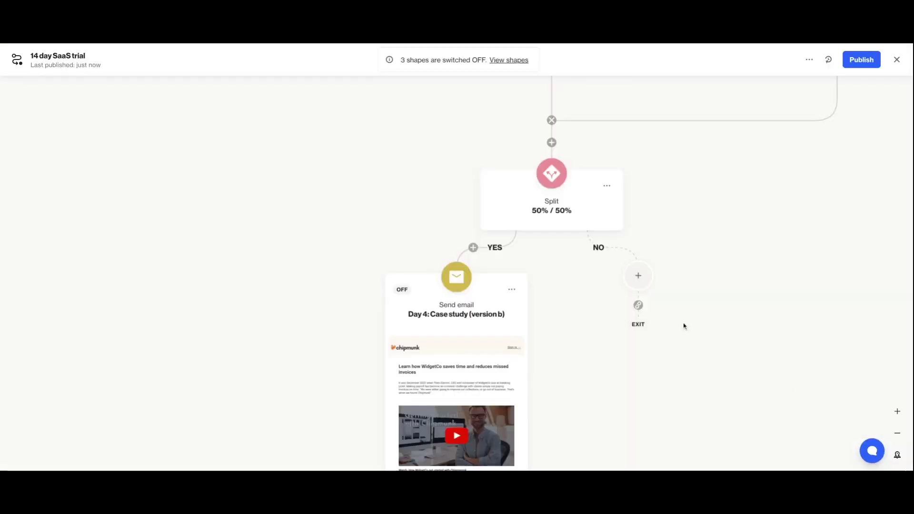
Step: Add the existing SMS "Come back to check it out" on the split's NO branch
left_click(647, 281)
left_click(119, 227)
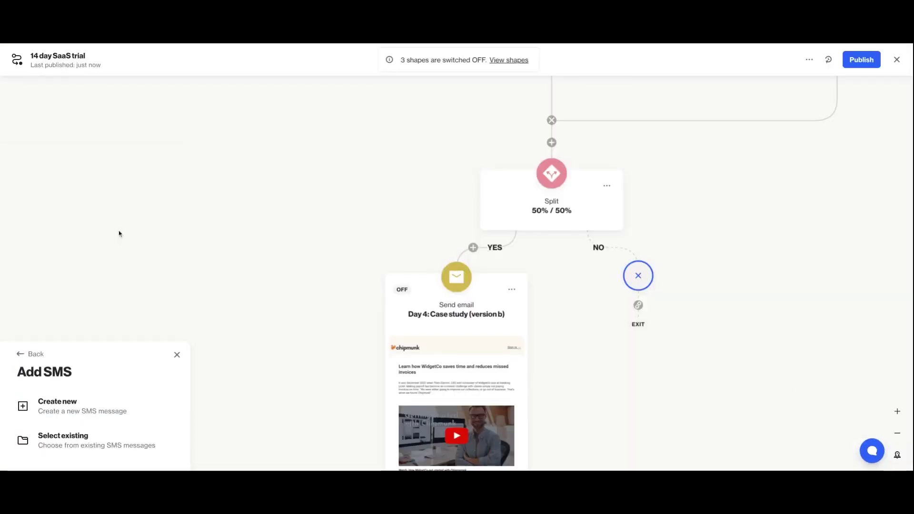
left_click(114, 434)
left_click(432, 225)
left_click(865, 453)
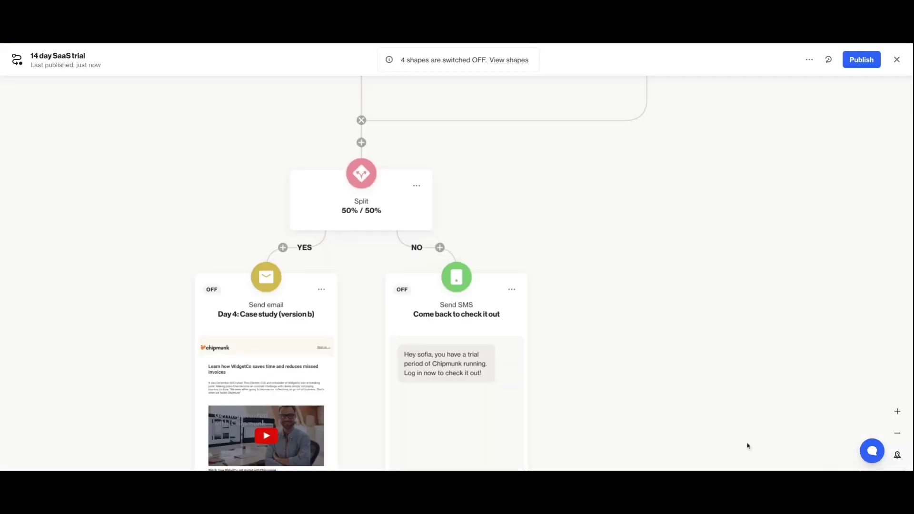
Step: Add a Wait delay of 3 days below the Day 4 case study email and link the SMS branch in above the delay
left_click(329, 256)
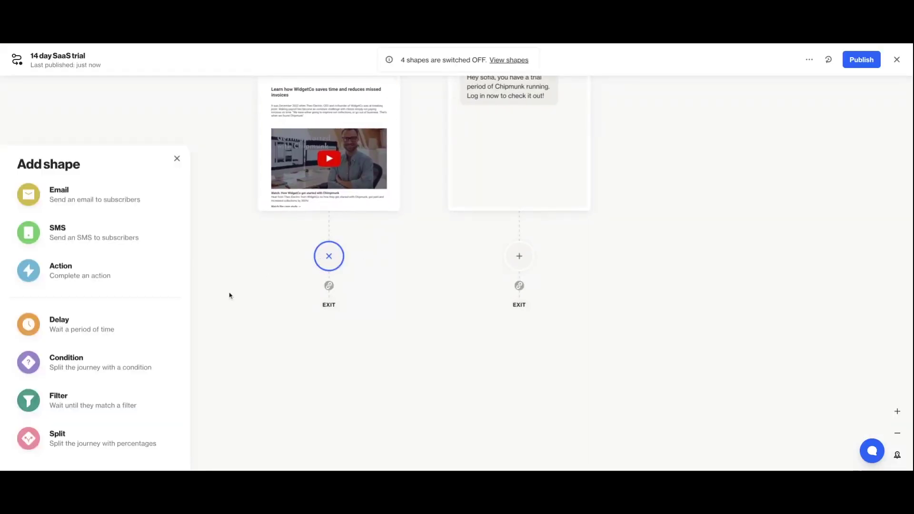
left_click(118, 334)
left_click(357, 317)
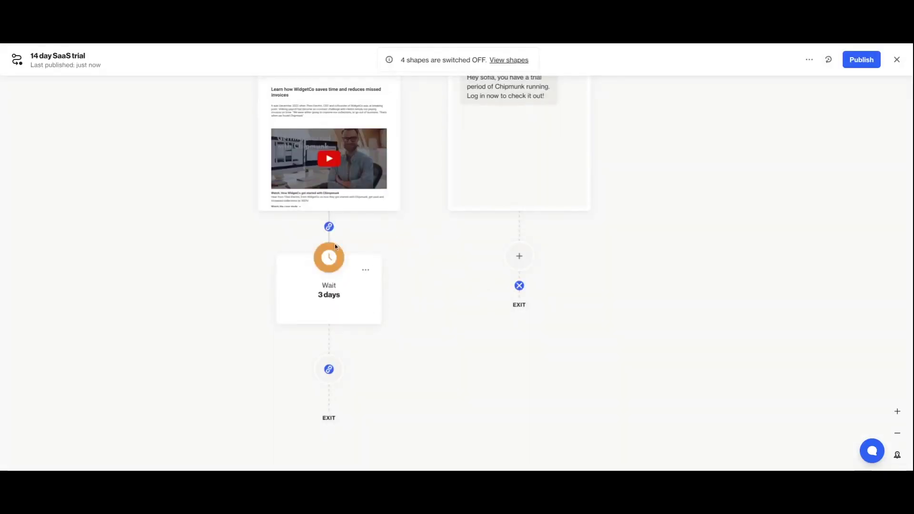
Step: Add a duplicate of the existing email "Day 14: Trial expires today" below the 3-day delay
left_click(416, 251)
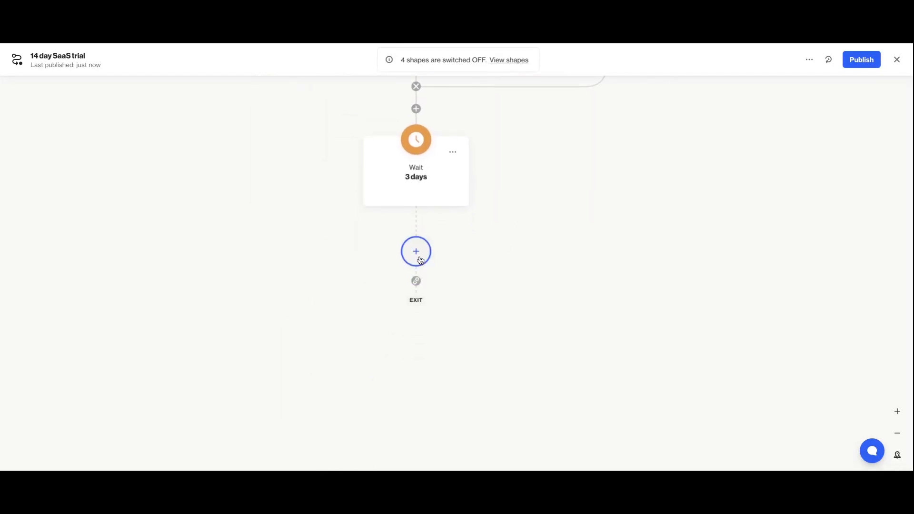
left_click(126, 196)
left_click(114, 414)
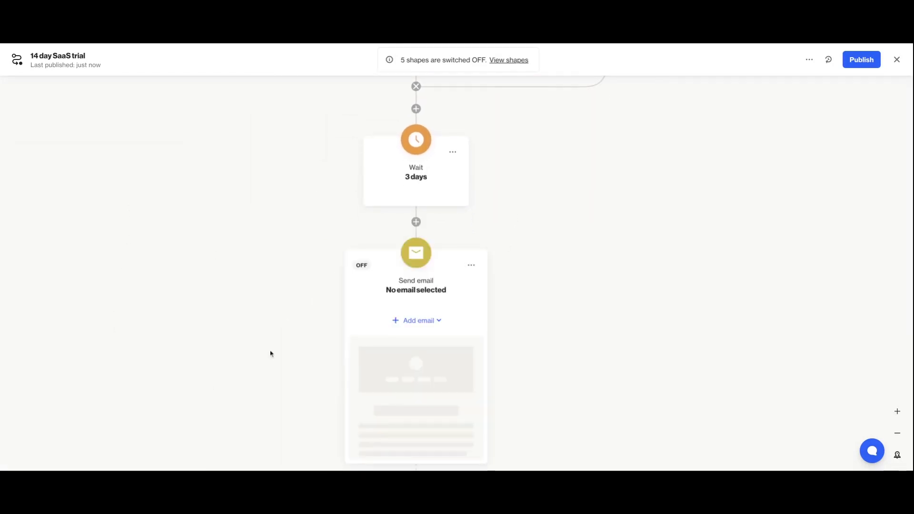
left_click(637, 251)
left_click(833, 452)
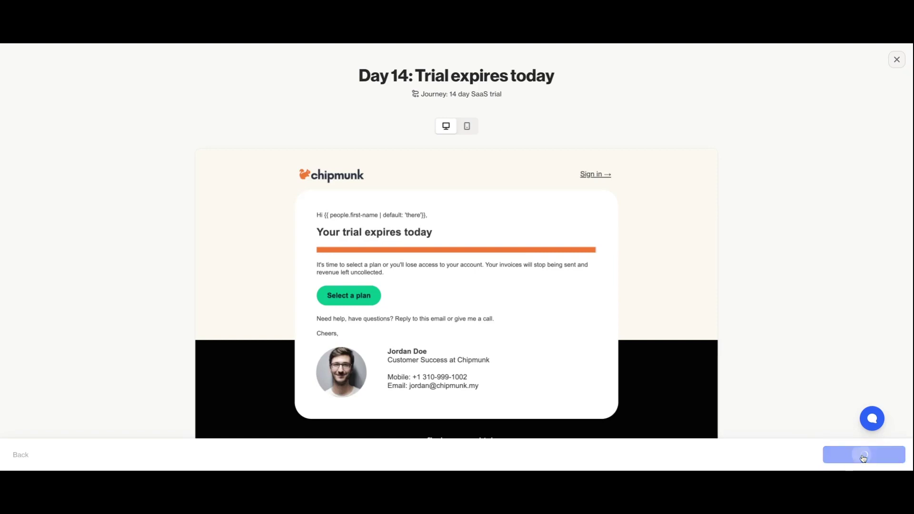
Step: Add a notification email action below the Day 14 email, with the first listed admin as recipient and the subject "Say hello"
scroll(651, 433, "down", 5)
left_click(443, 288)
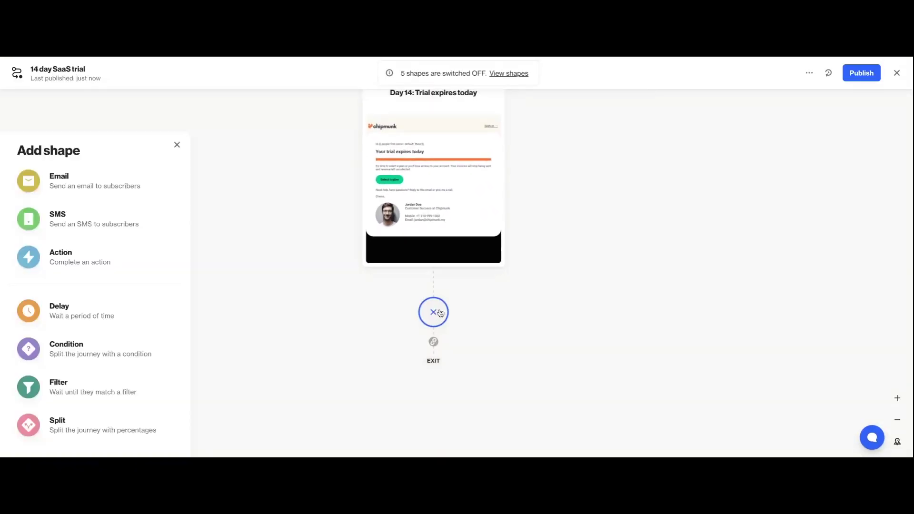
left_click(98, 246)
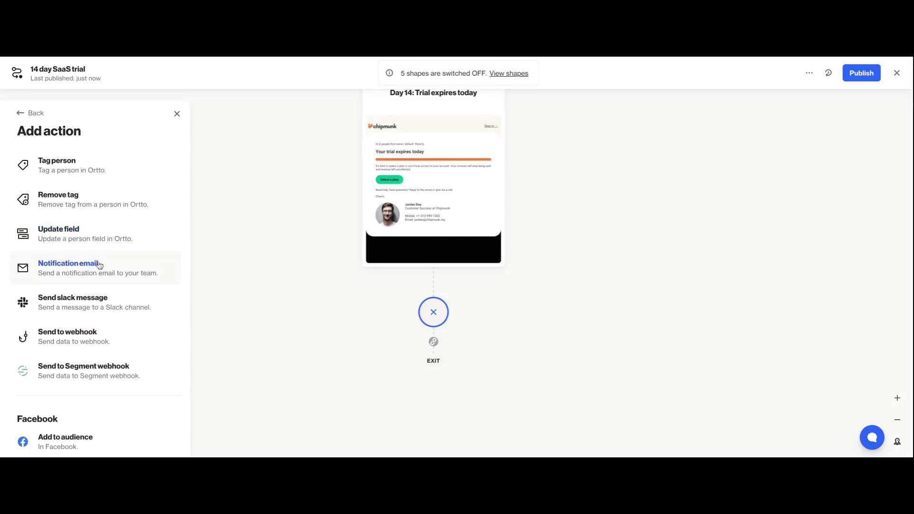
left_click(100, 265)
left_click(213, 150)
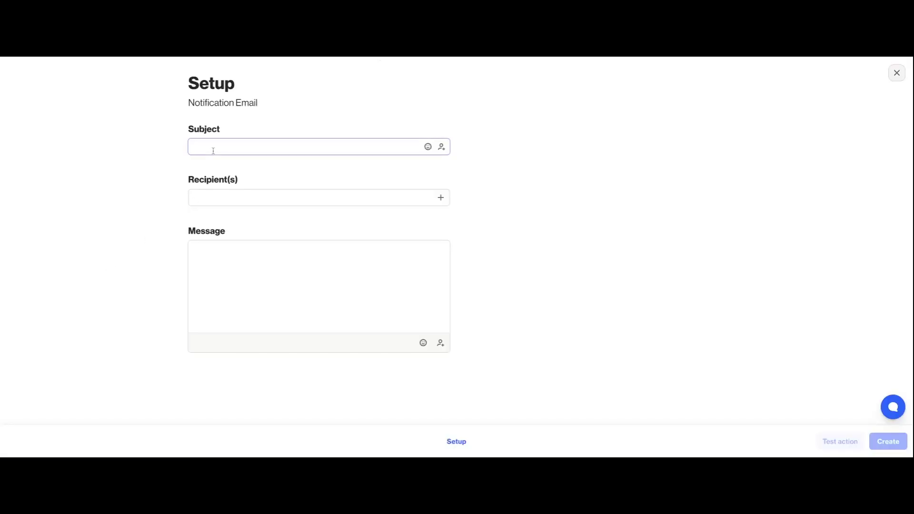
left_click(217, 197)
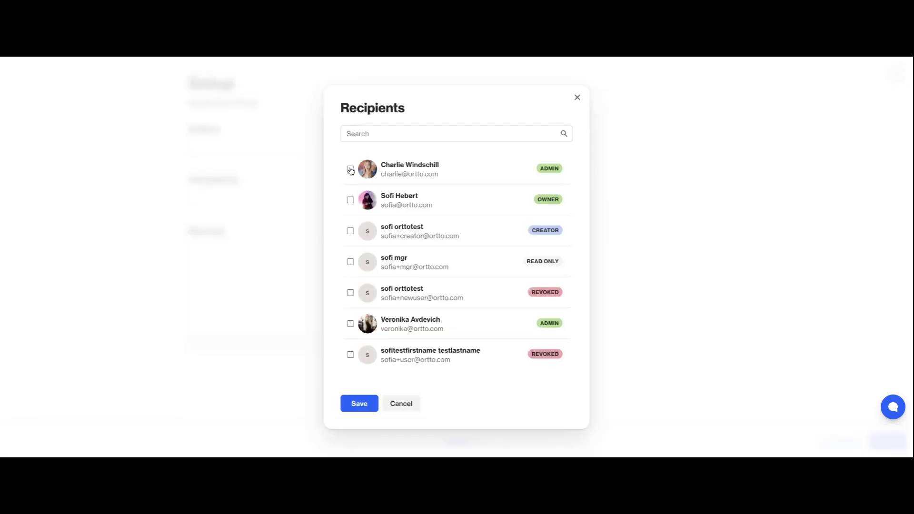
left_click(351, 170)
left_click(359, 403)
left_click(242, 145)
type("Say hello")
Step: Write the message as the First name merge field followed by "is on a trial that expires today. It might be time to say hello..."
left_click(312, 292)
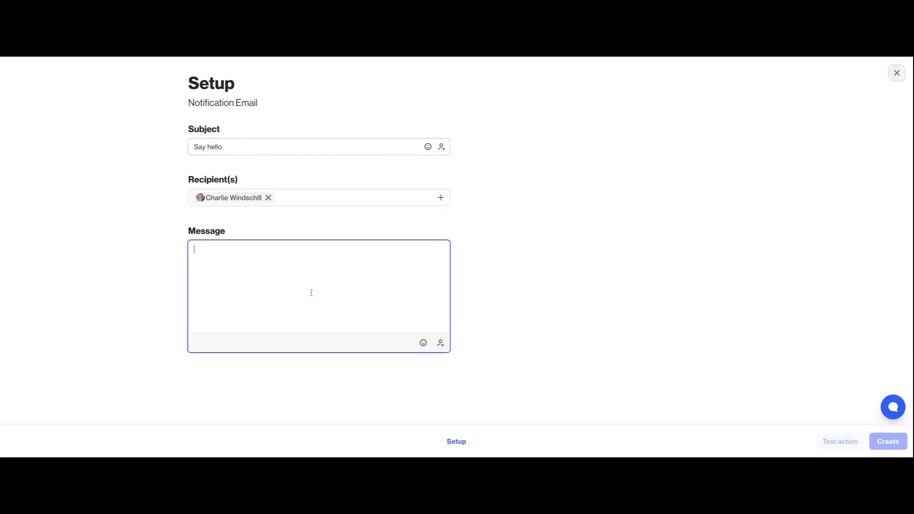
left_click(441, 343)
left_click(310, 318)
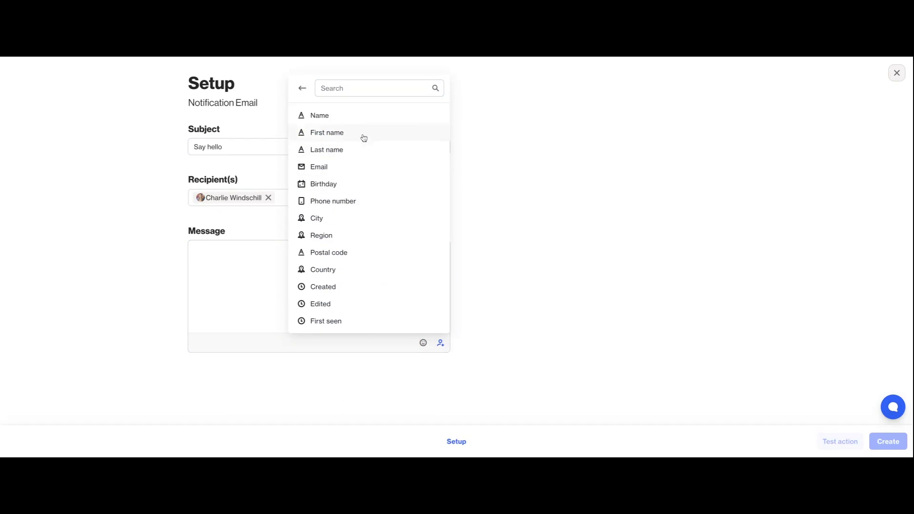
left_click(363, 133)
left_click(367, 319)
type("is on a trial that ")
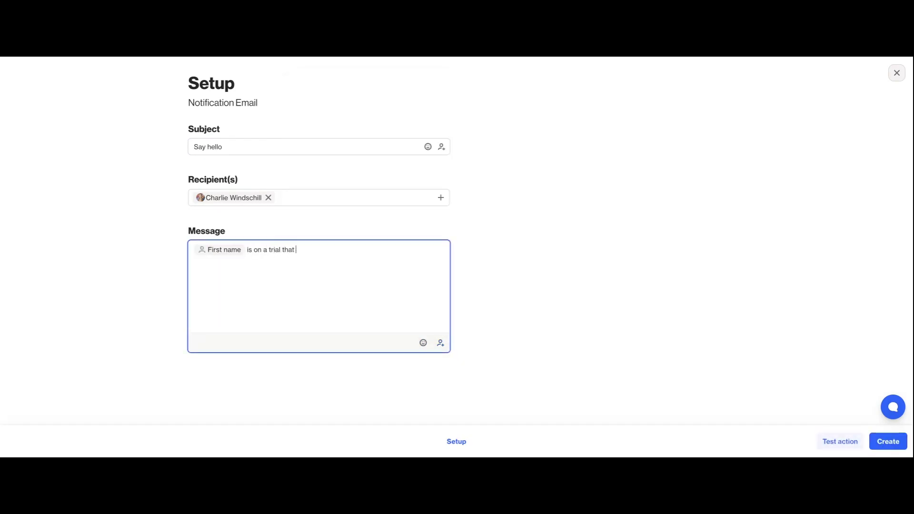
type("expires today. It might be time to say hello...")
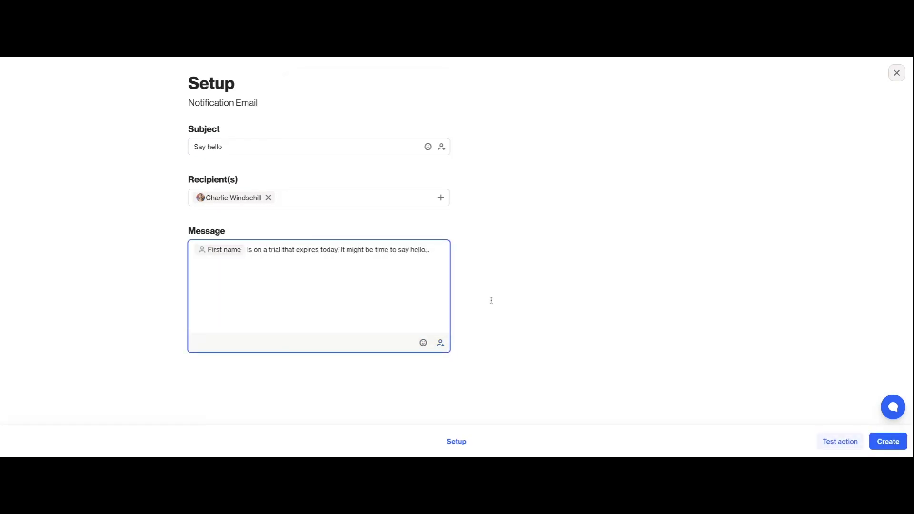
Step: Create the notification email action with the title "Say hello"
left_click(888, 442)
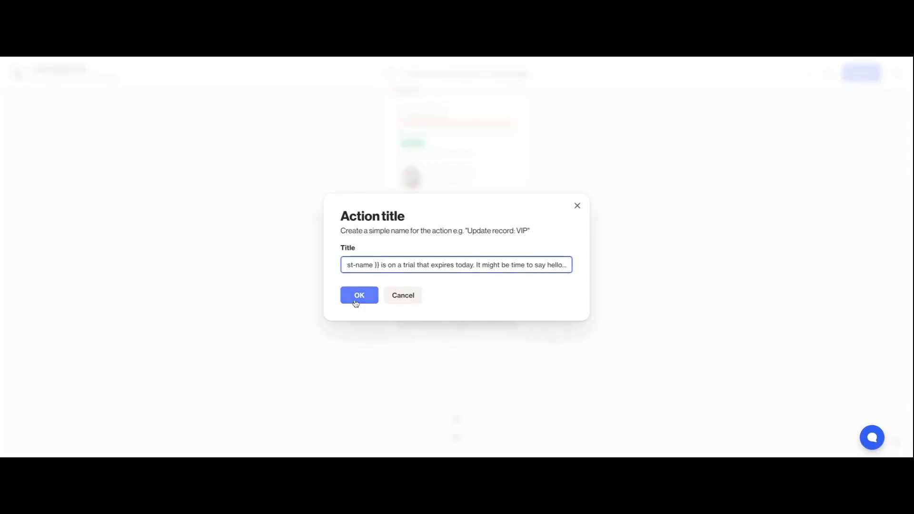
type("Say hello")
left_click(357, 296)
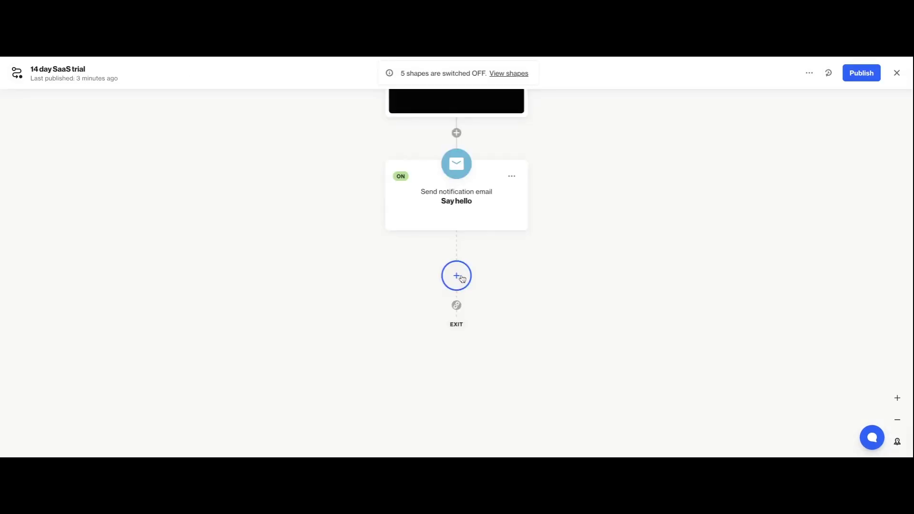
Step: Add a Google Remove from audience action for "New trial engagement & activation" below the Say hello notification, keeping the suggested title
left_click(456, 276)
left_click(179, 265)
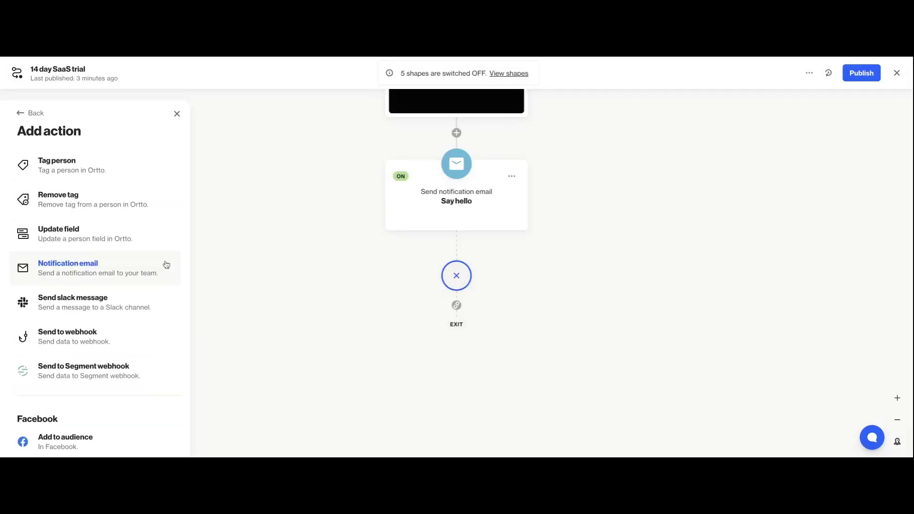
scroll(124, 263, "down", 5)
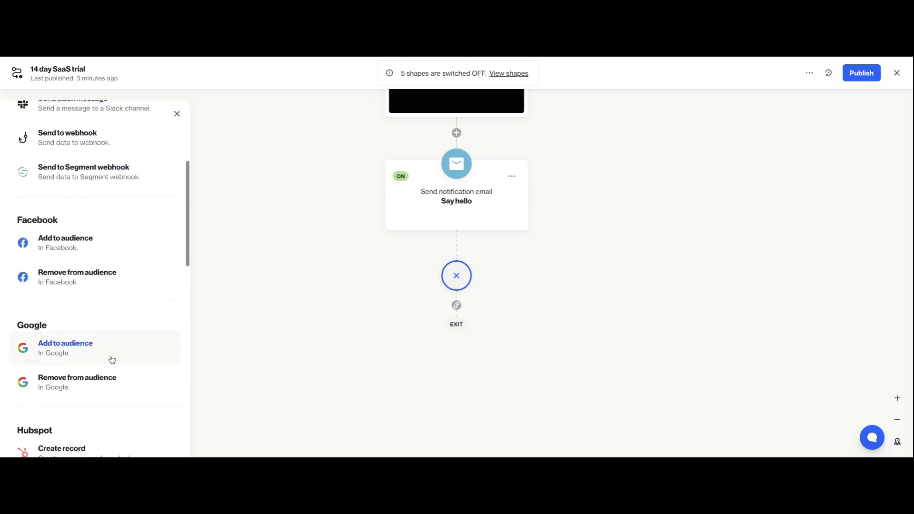
left_click(119, 379)
left_click(304, 149)
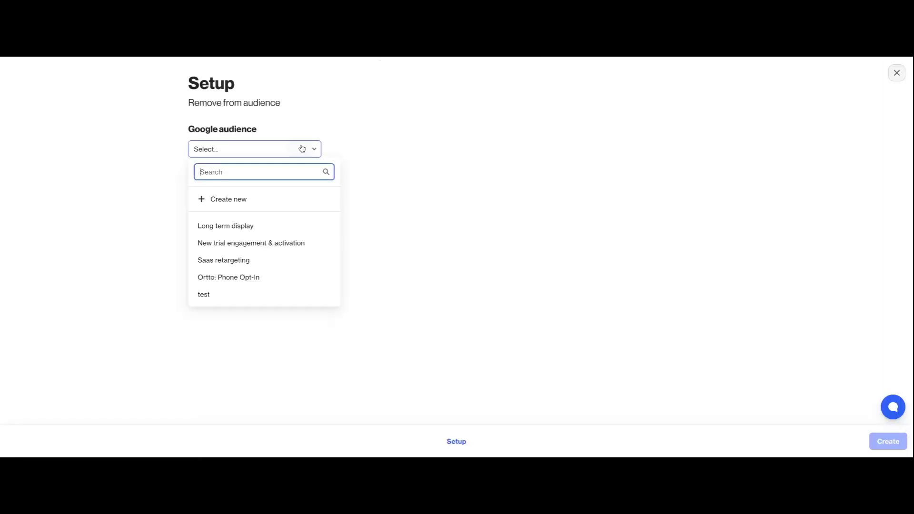
left_click(287, 242)
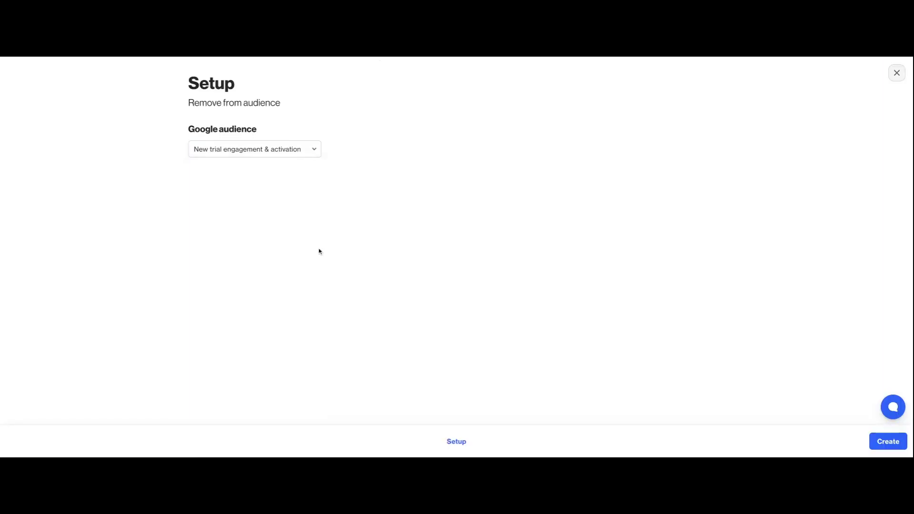
left_click(879, 442)
left_click(355, 299)
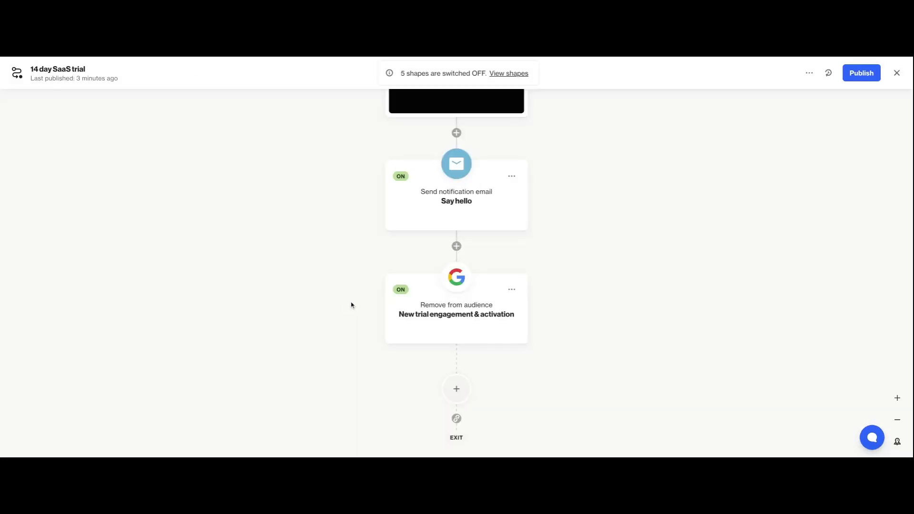
Step: Move the Google Remove from audience action between the Day 14 email and the Say hello notification
left_click(512, 290)
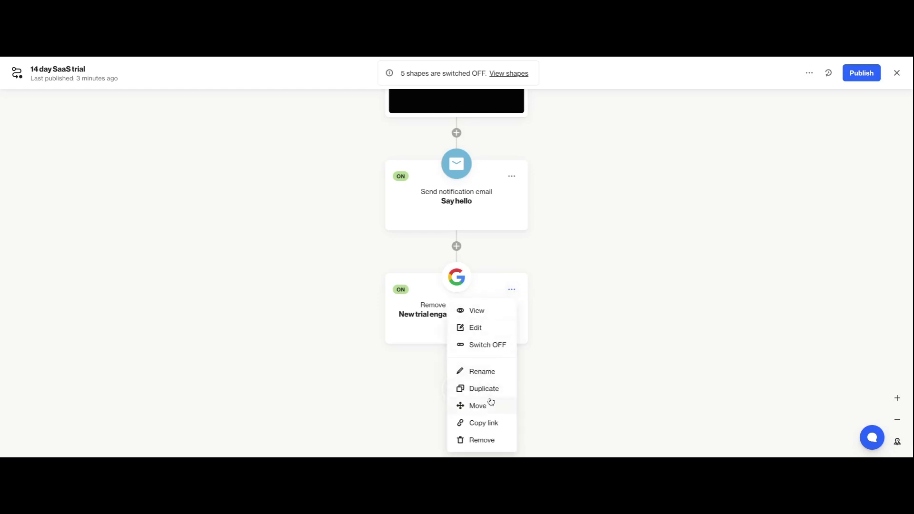
left_click(477, 406)
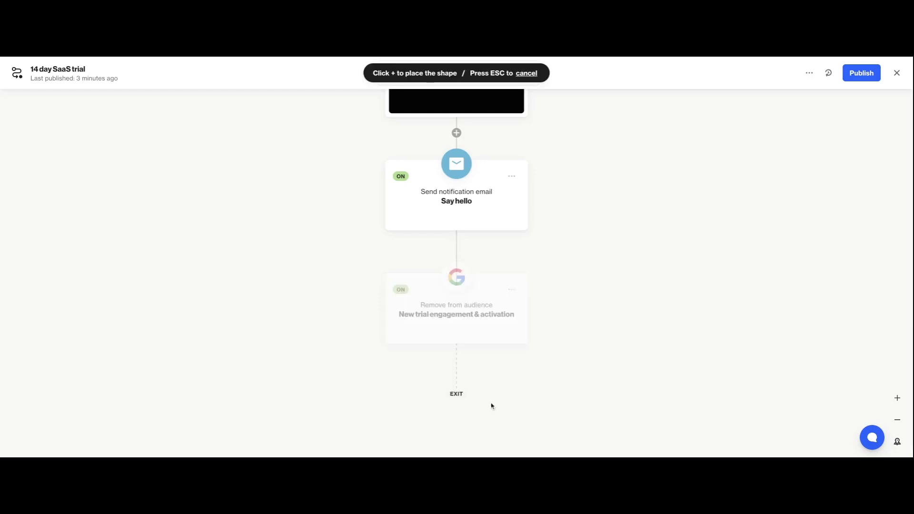
left_click(457, 133)
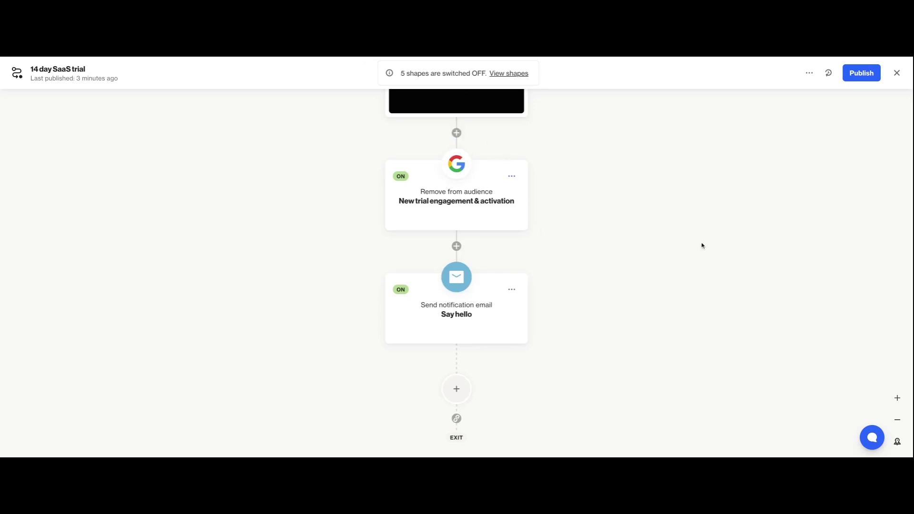
Step: Publish the journey changes and close the journey editor
left_click(848, 77)
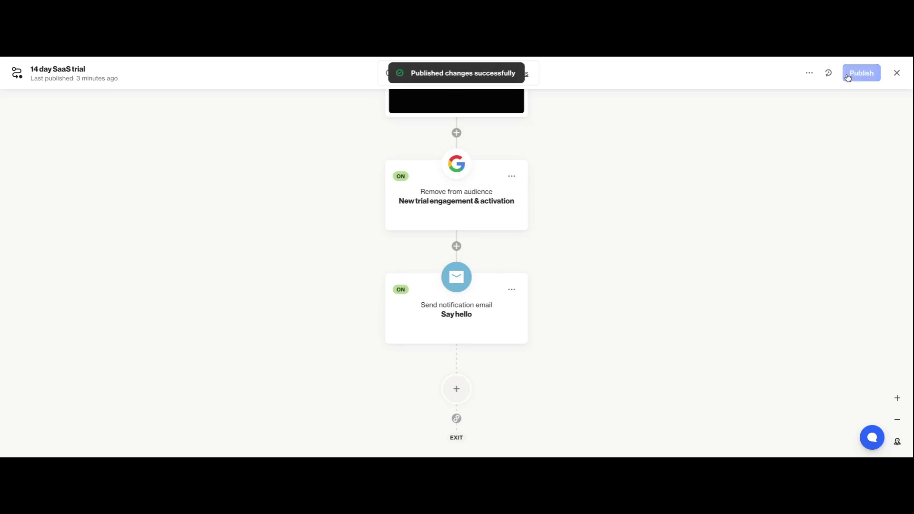
left_click(896, 74)
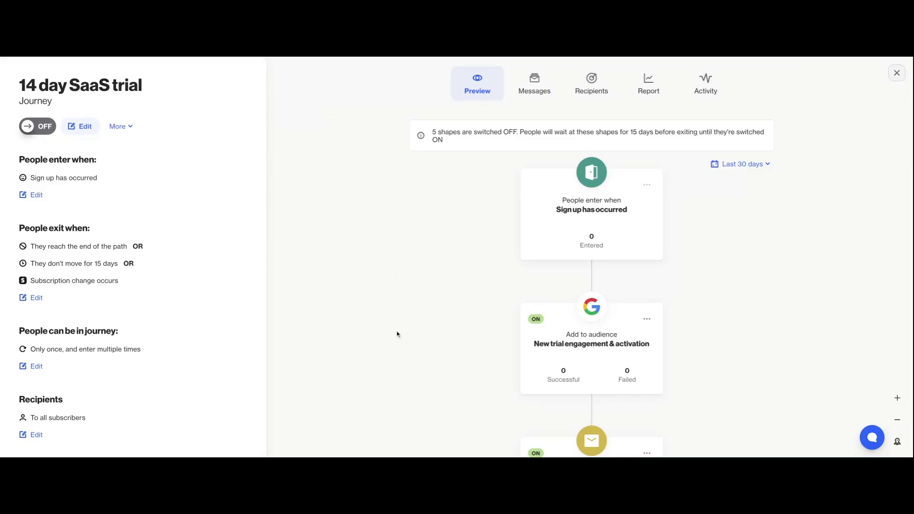
Step: Review the journey's preview, message list, recipients, performance report and activity log
scroll(397, 334, "down", 3)
scroll(412, 359, "down", 3)
scroll(412, 359, "up", 5)
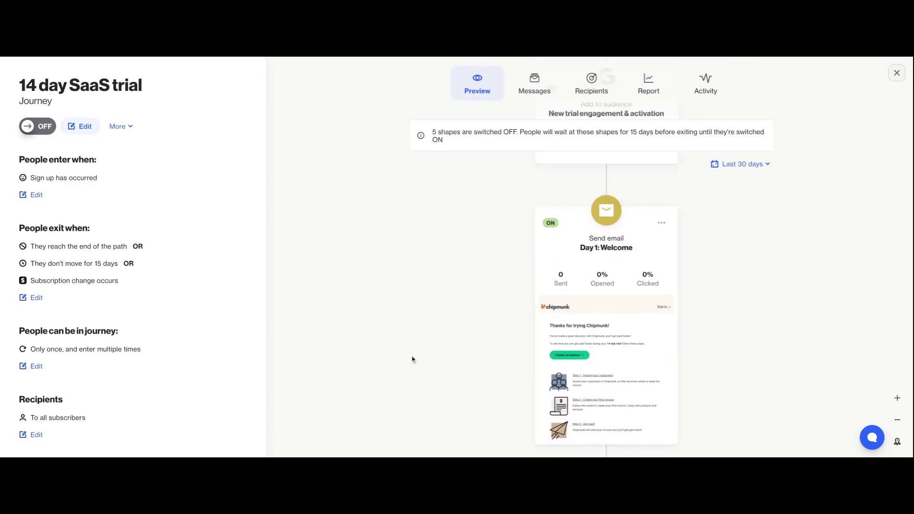
scroll(404, 209, "up", 2)
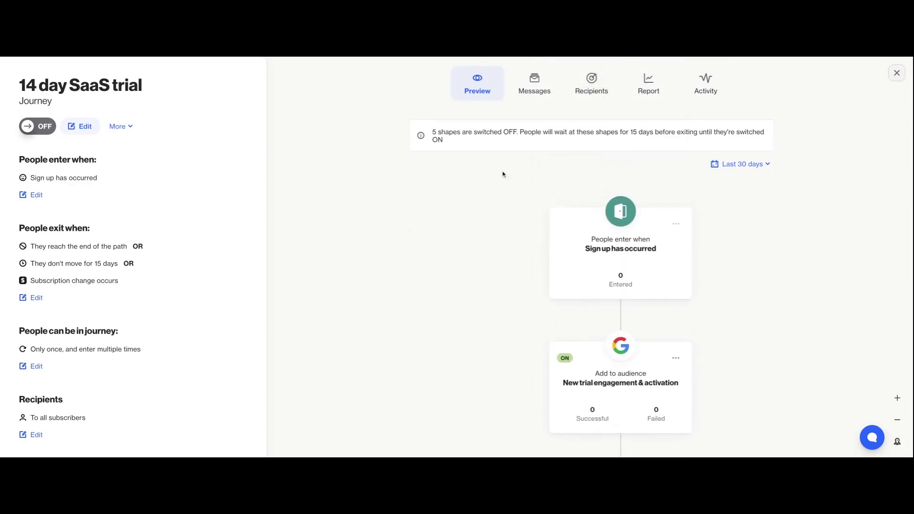
left_click(536, 79)
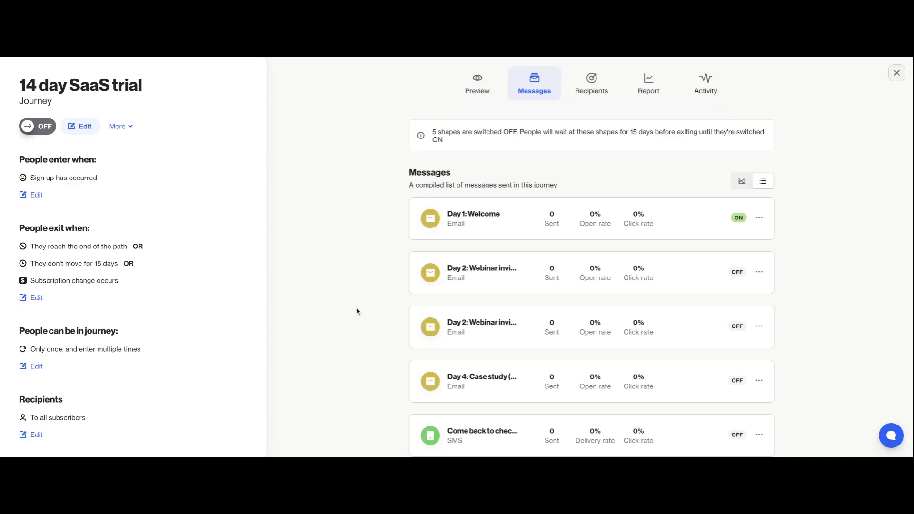
scroll(357, 311, "down", 2)
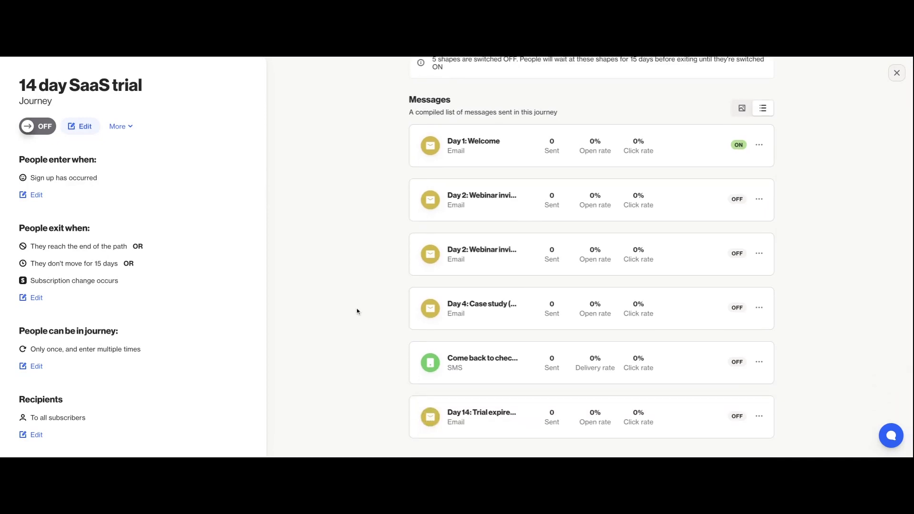
scroll(357, 312, "up", 2)
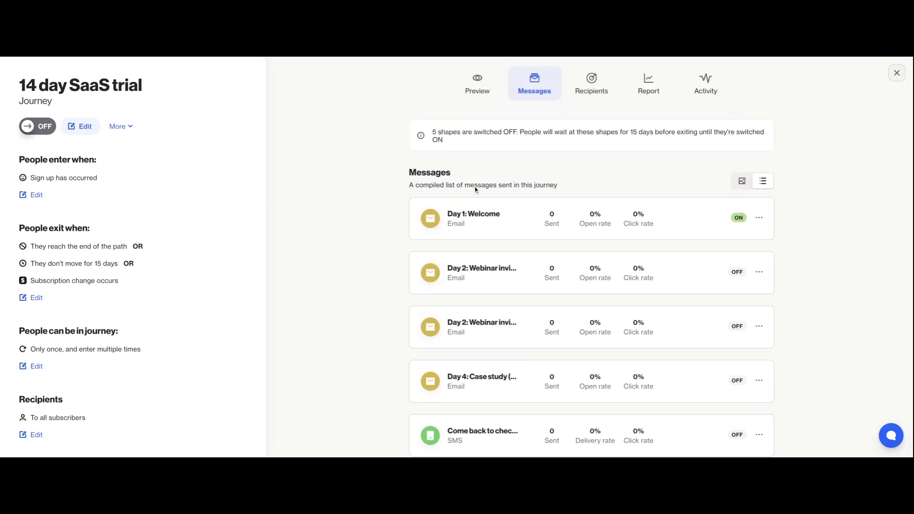
left_click(601, 77)
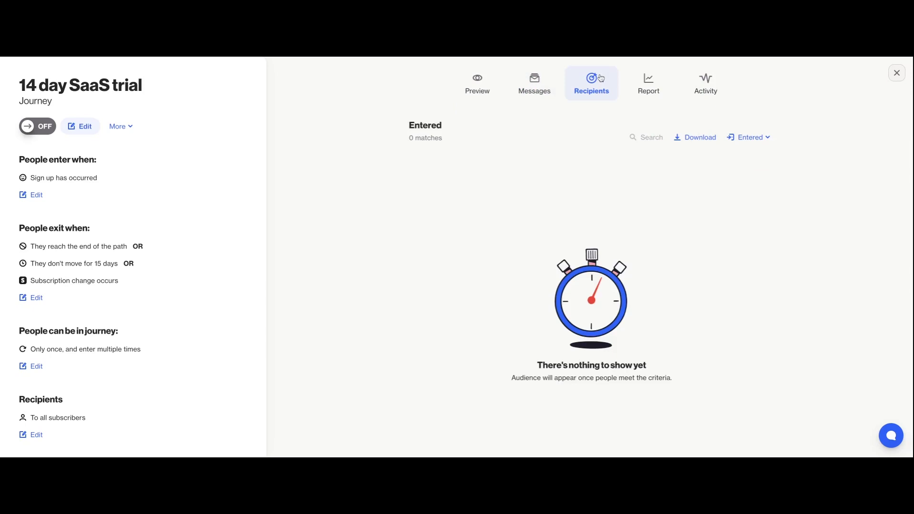
left_click(649, 82)
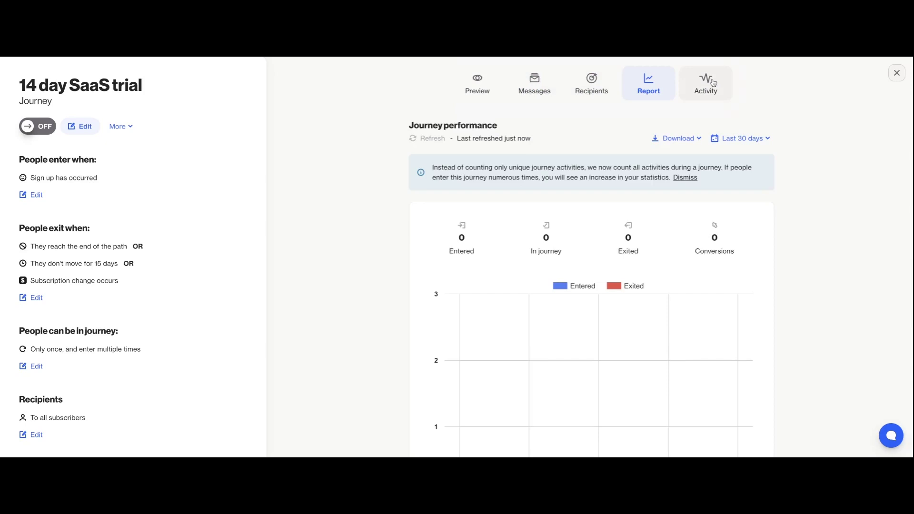
left_click(713, 83)
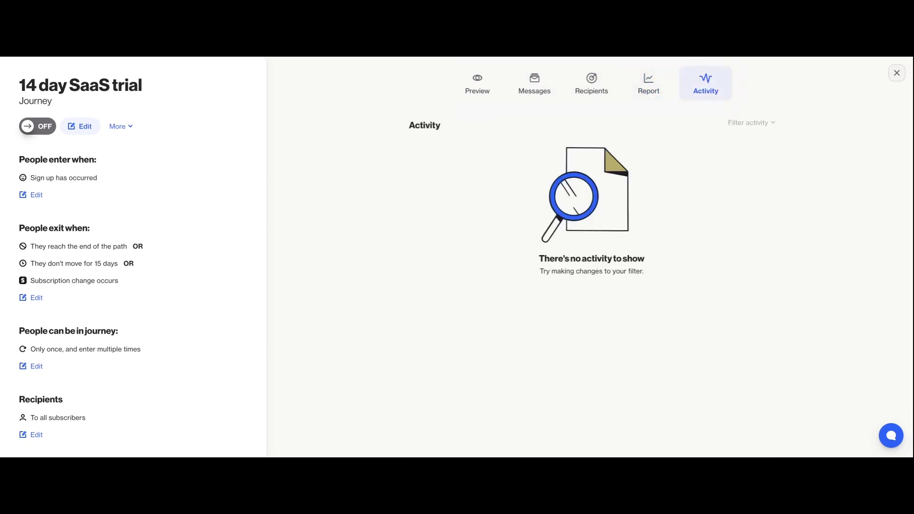